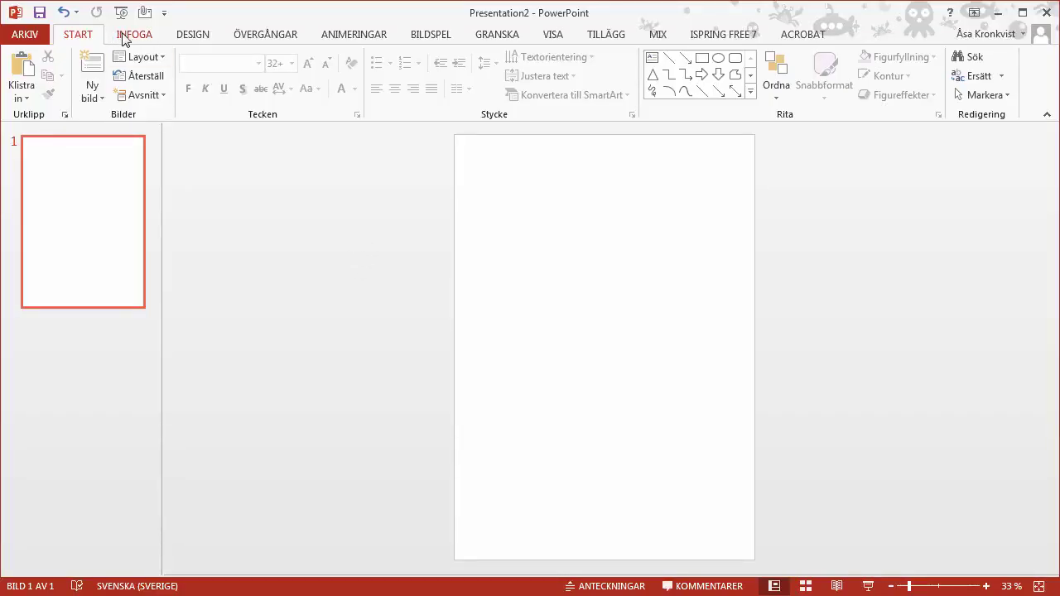
# - Insert an 'Enkel blocklista' SmartArt graphic from the Lista category onto the slide
pyautogui.click(126, 37)
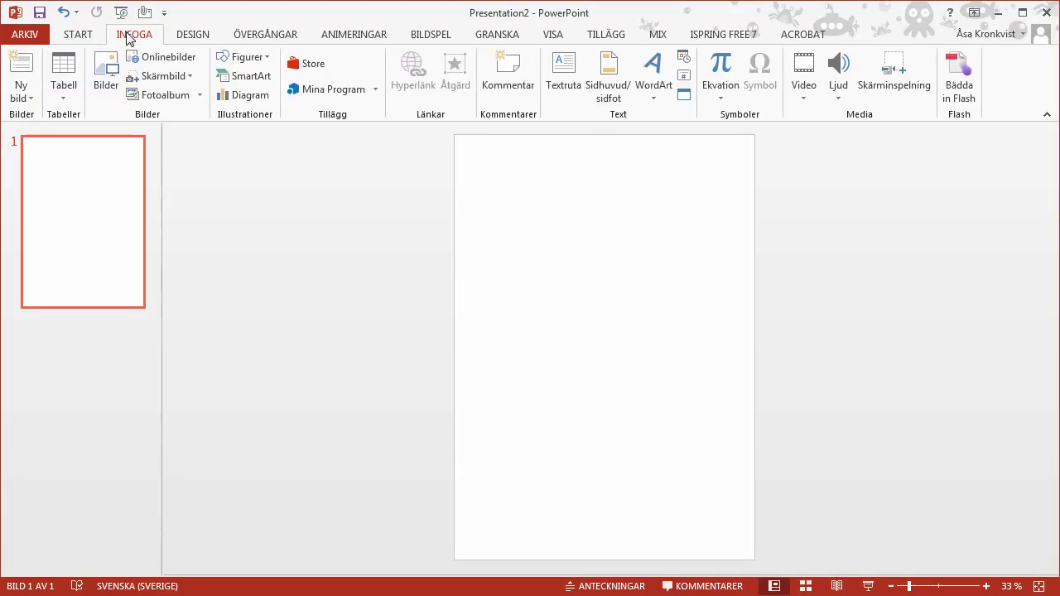
pyautogui.click(253, 79)
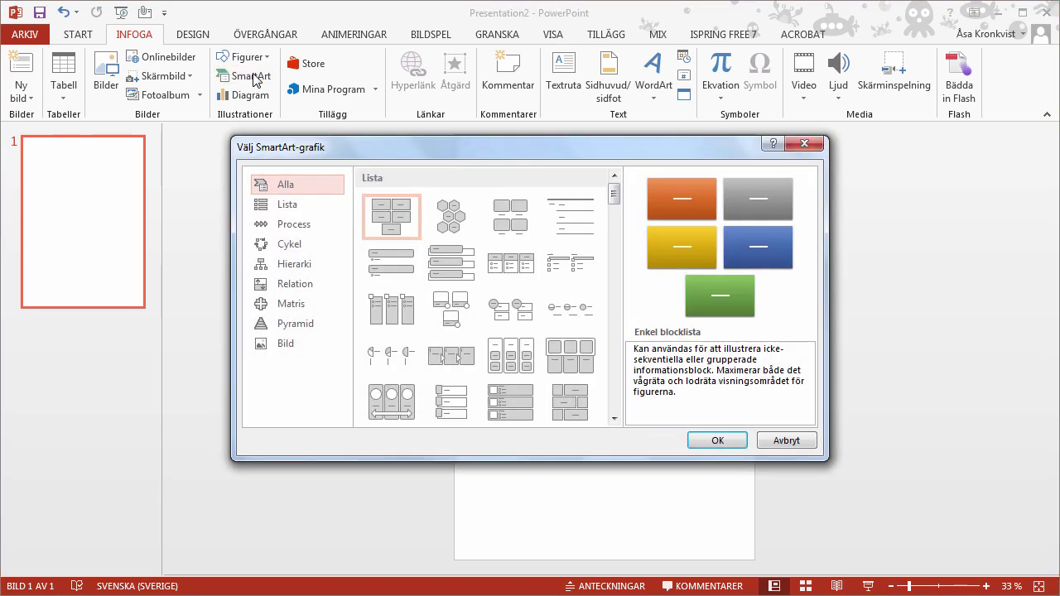
pyautogui.click(287, 207)
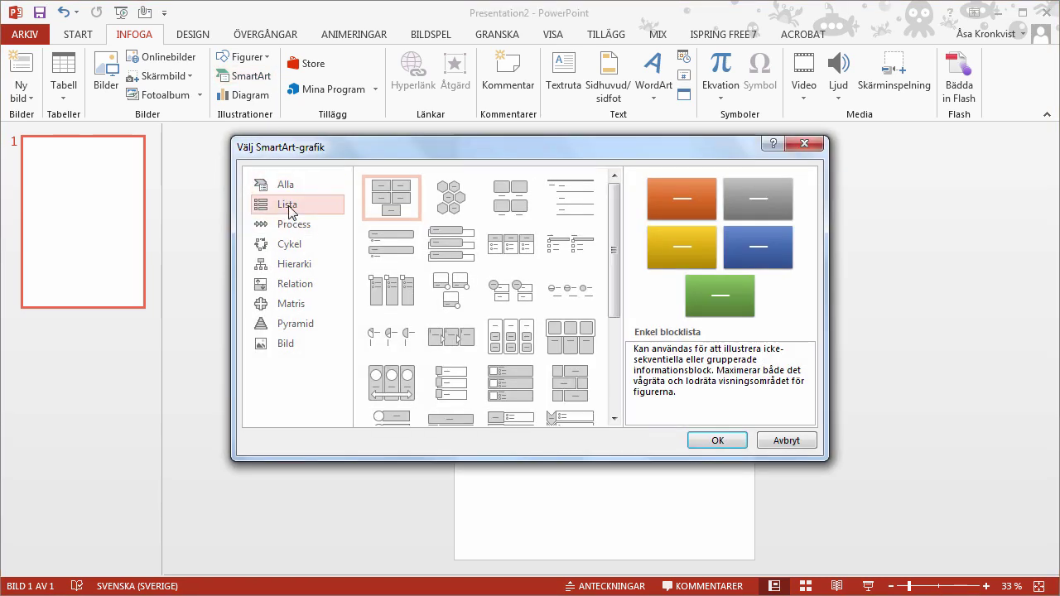
pyautogui.click(291, 222)
pyautogui.click(290, 244)
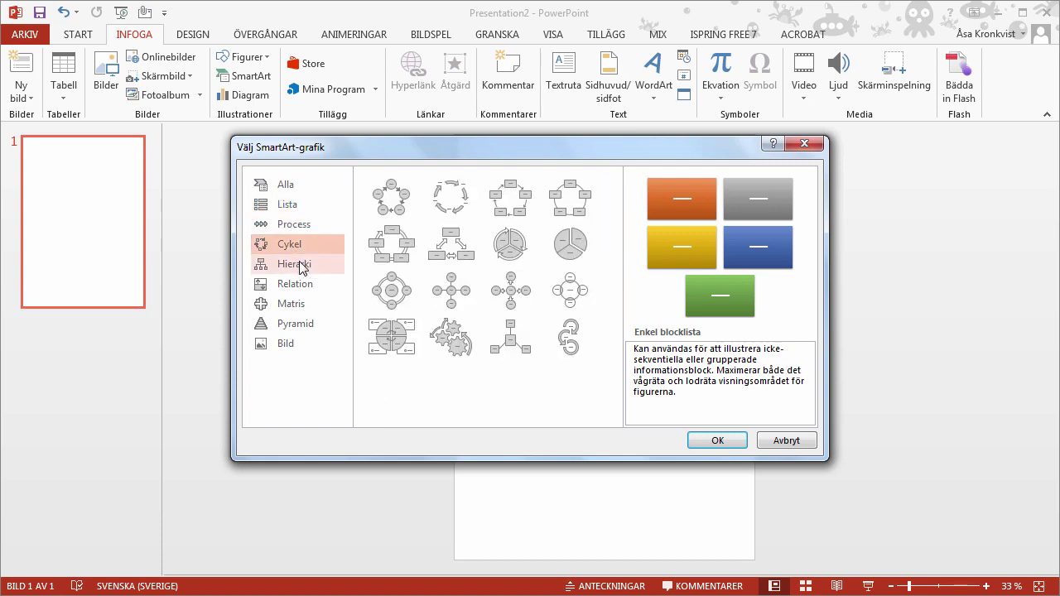
pyautogui.click(300, 265)
pyautogui.click(303, 285)
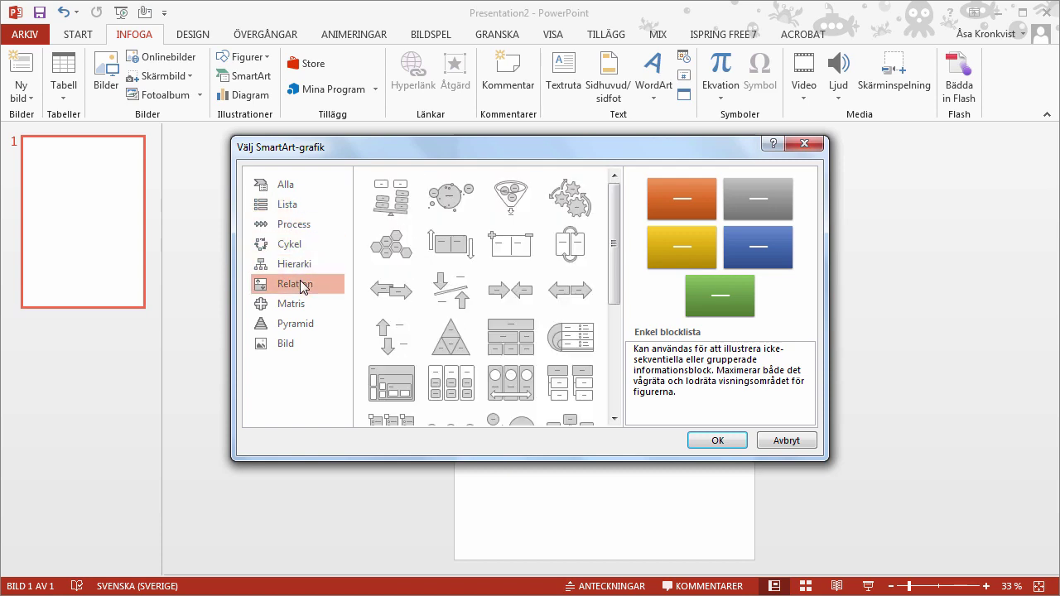
pyautogui.click(303, 305)
pyautogui.click(308, 324)
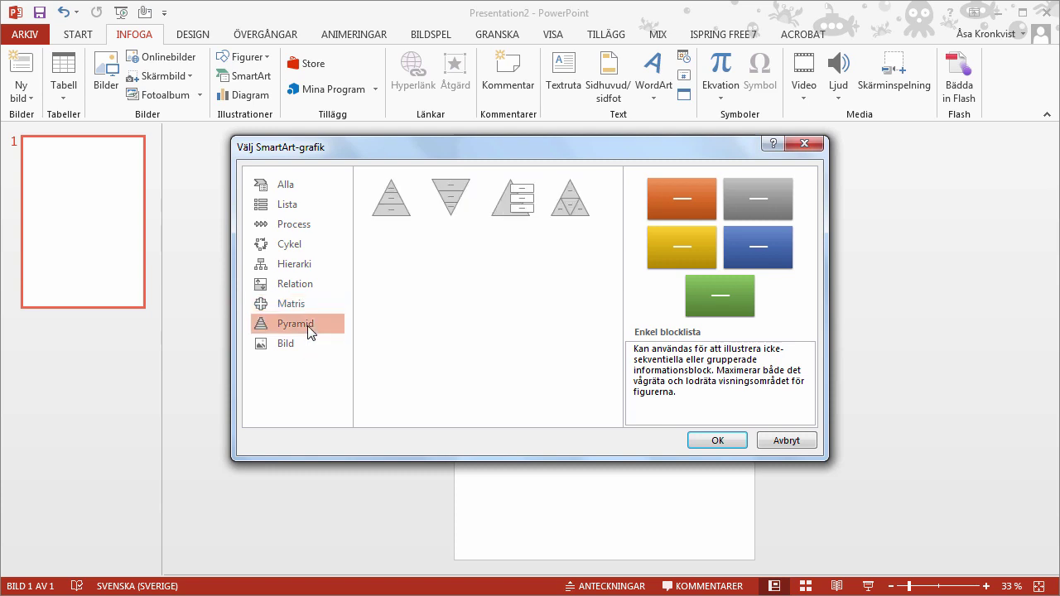
pyautogui.click(310, 345)
pyautogui.click(325, 213)
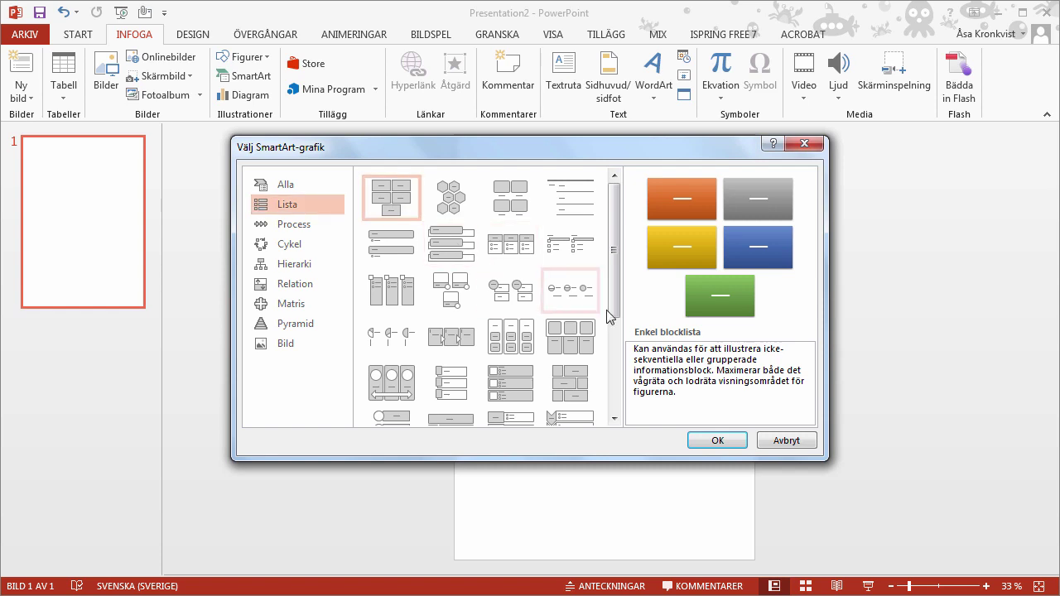
pyautogui.click(718, 443)
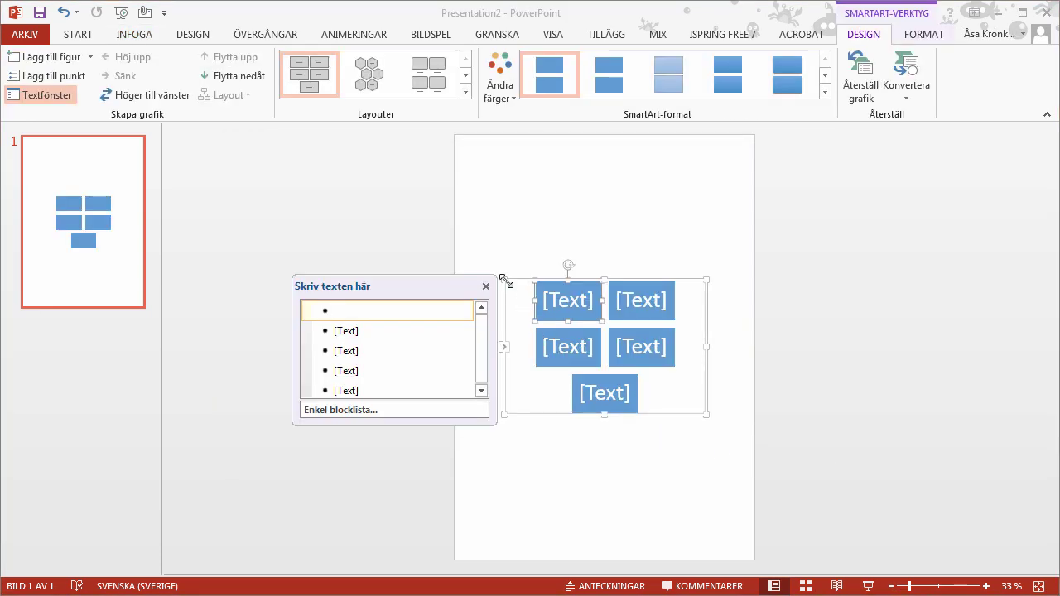
# - Stretch the SmartArt across the slide width and enter test items 'Hej' and 'Hopp'
pyautogui.moveTo(506, 282); pyautogui.dragTo(448, 245)
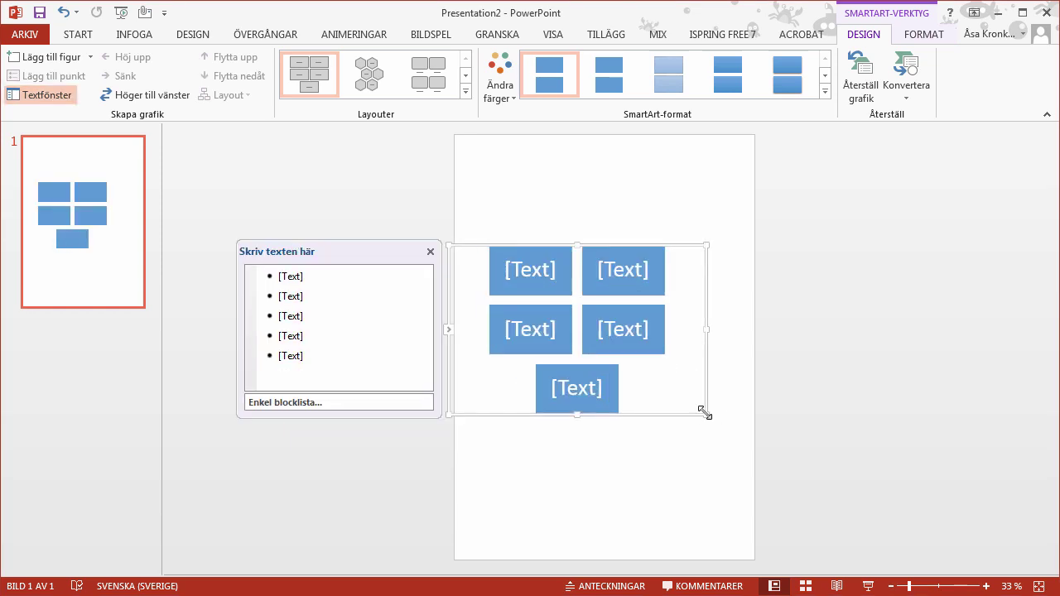
pyautogui.moveTo(705, 413); pyautogui.dragTo(766, 469)
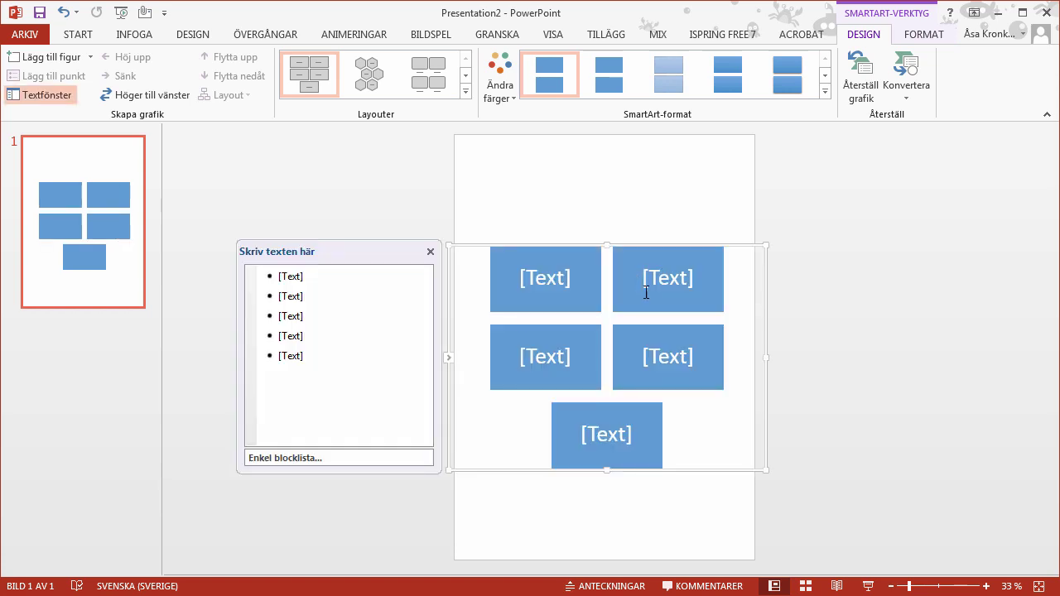
pyautogui.click(287, 278)
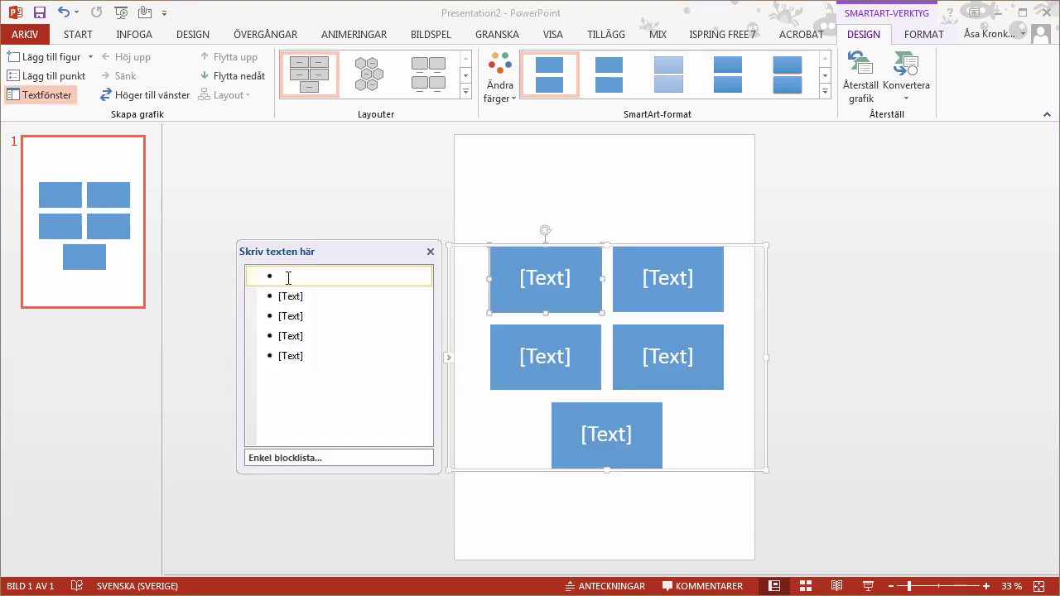
pyautogui.write('Hej')
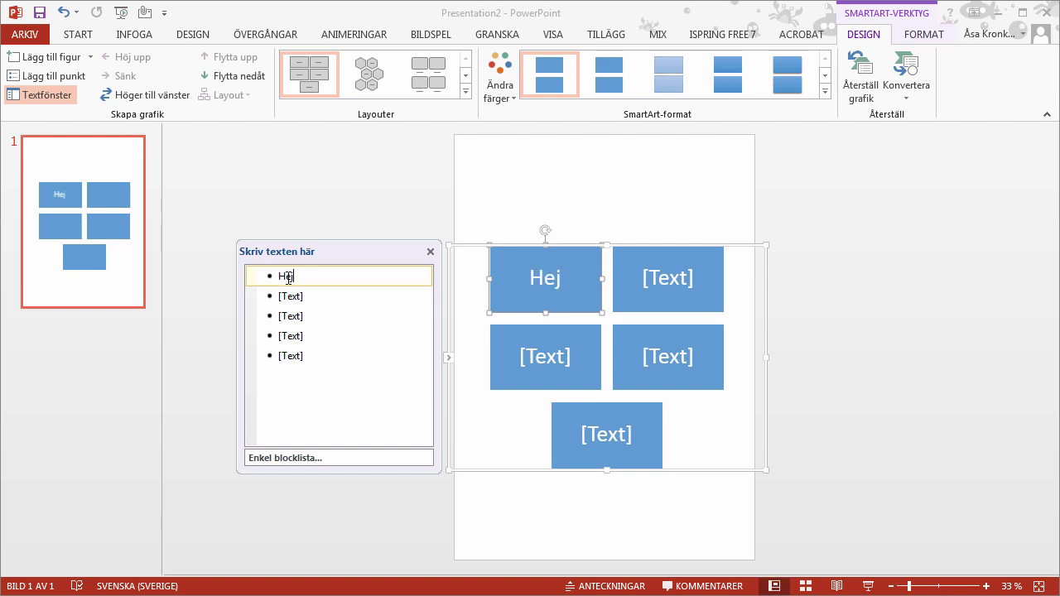
pyautogui.press('Return')
pyautogui.write('Ho')
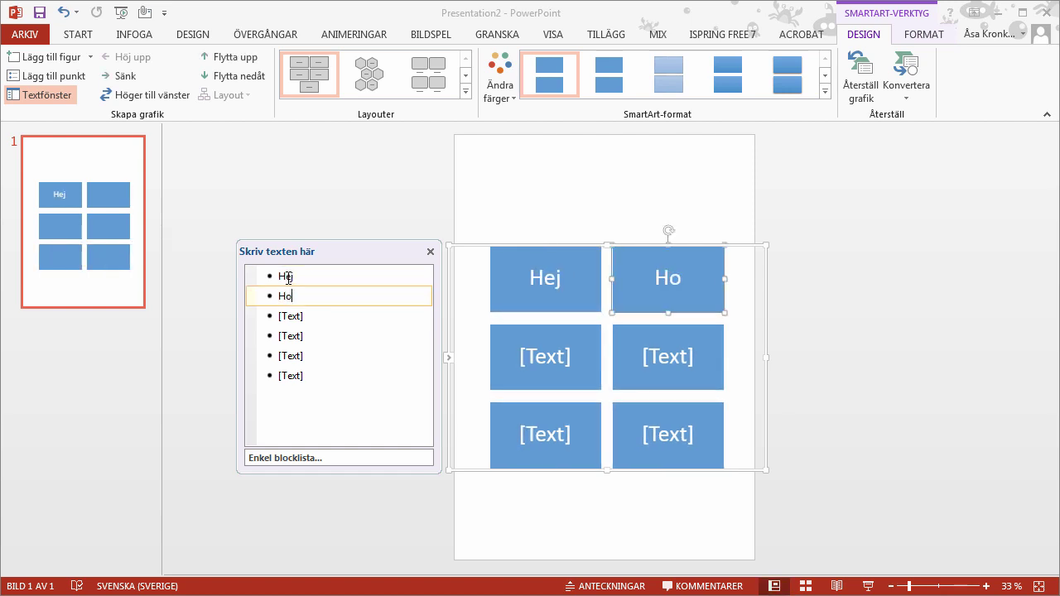
pyautogui.write('pp')
pyautogui.click(309, 317)
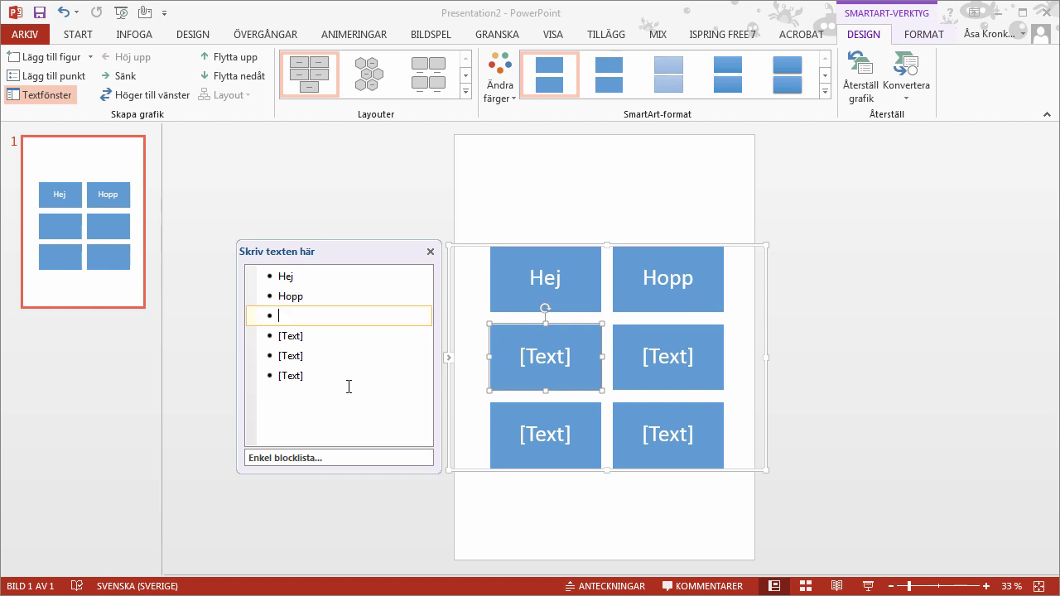
pyautogui.moveTo(339, 458)
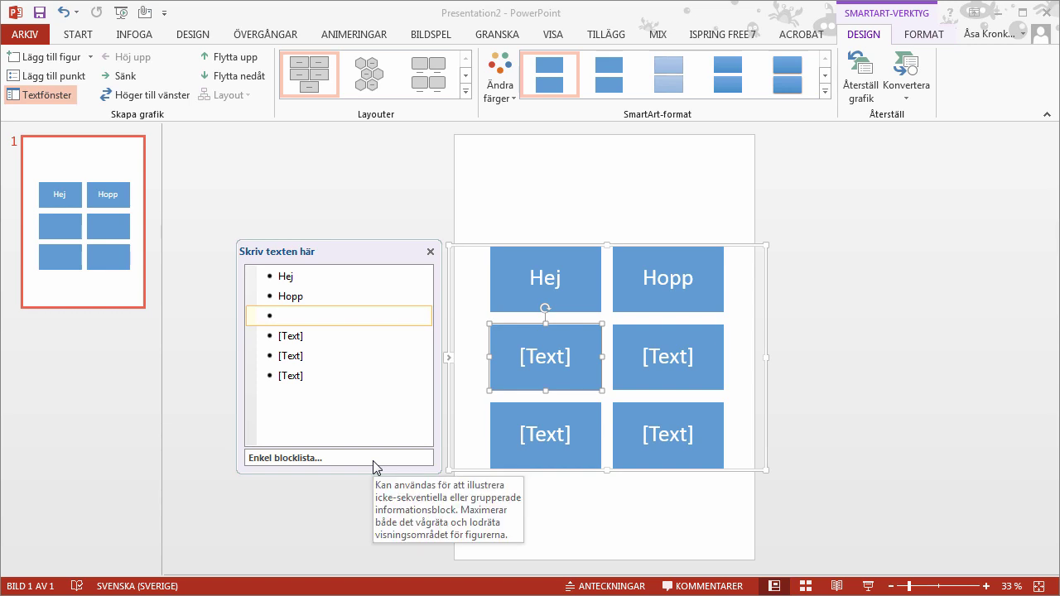
# - Delete the Hej, Hopp and empty test entries, leaving one blank box
pyautogui.click(324, 376)
pyautogui.moveTo(282, 375); pyautogui.dragTo(271, 280)
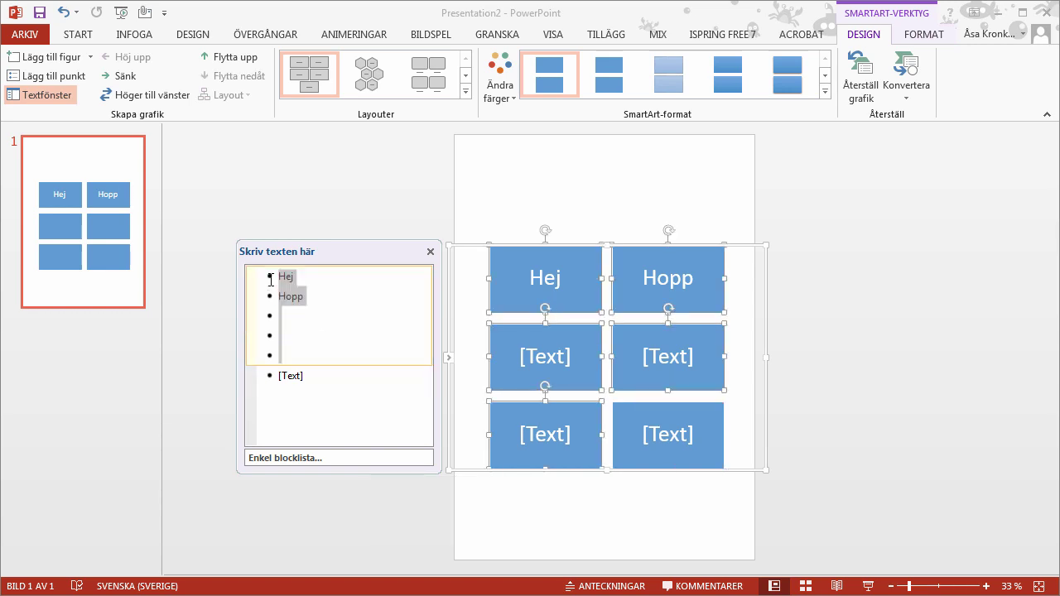
pyautogui.press('Delete')
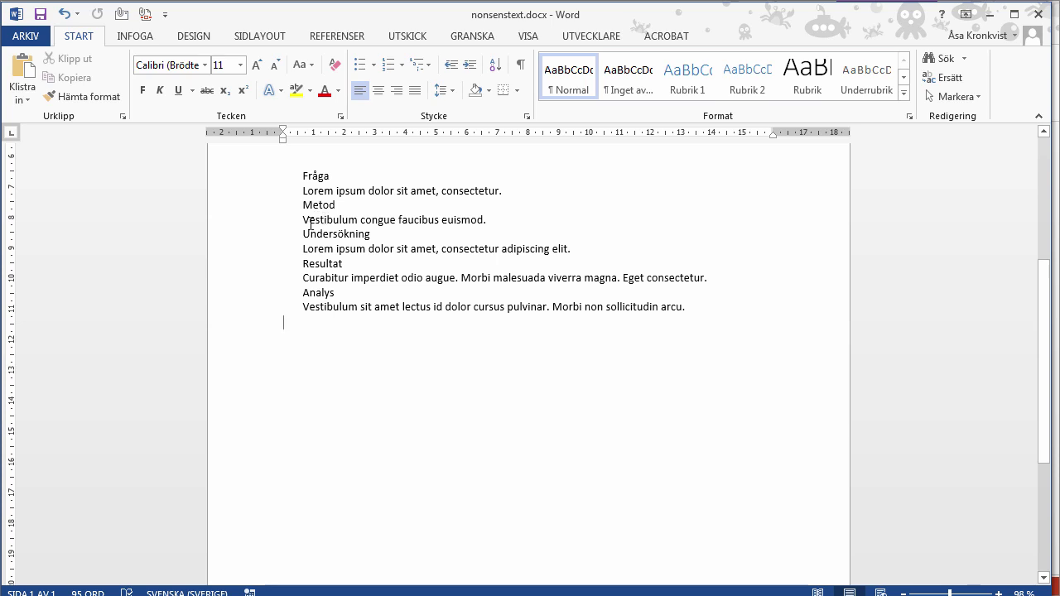
# - Select the Fråga-to-Analys headings and lorem ipsum lines in nonsenstext.docx
pyautogui.moveTo(298, 171); pyautogui.dragTo(689, 309)
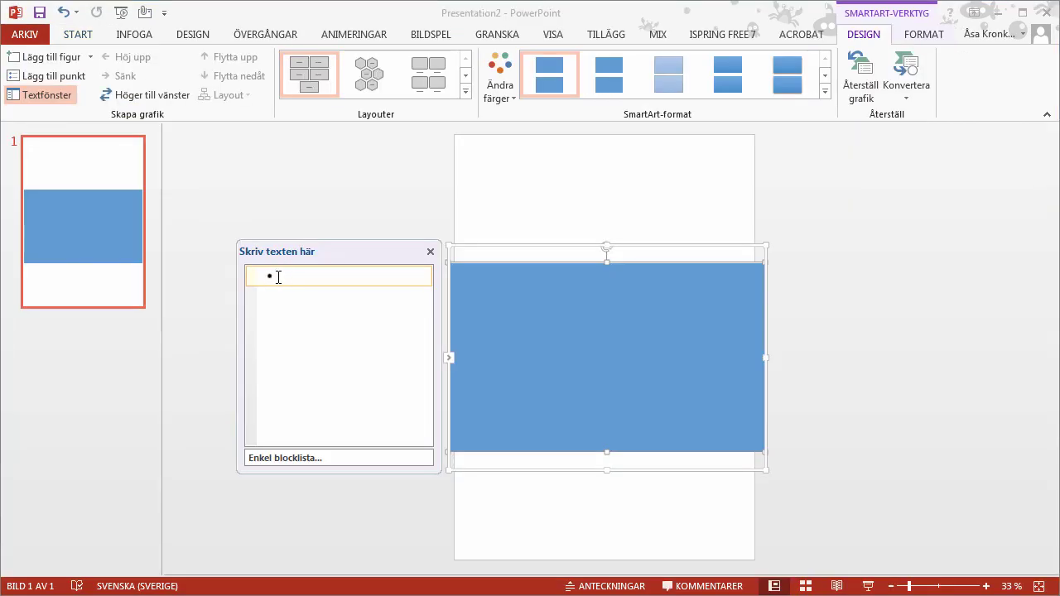
# - Paste the copied text into the SmartArt text pane as Behåll endast text
pyautogui.rightClick(278, 277)
pyautogui.click(387, 353)
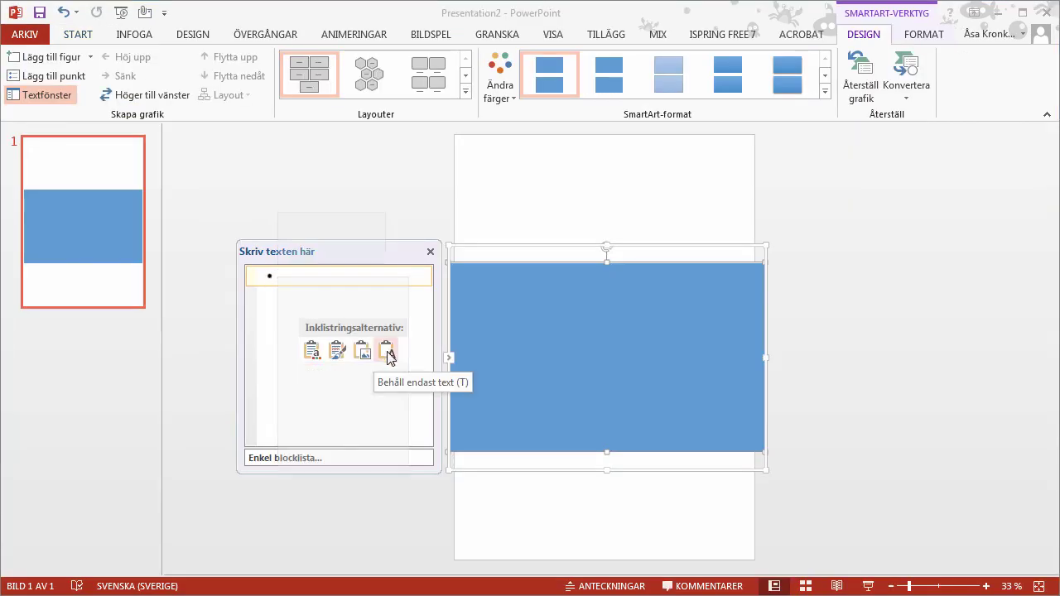
pyautogui.scroll(3, 263, 284)
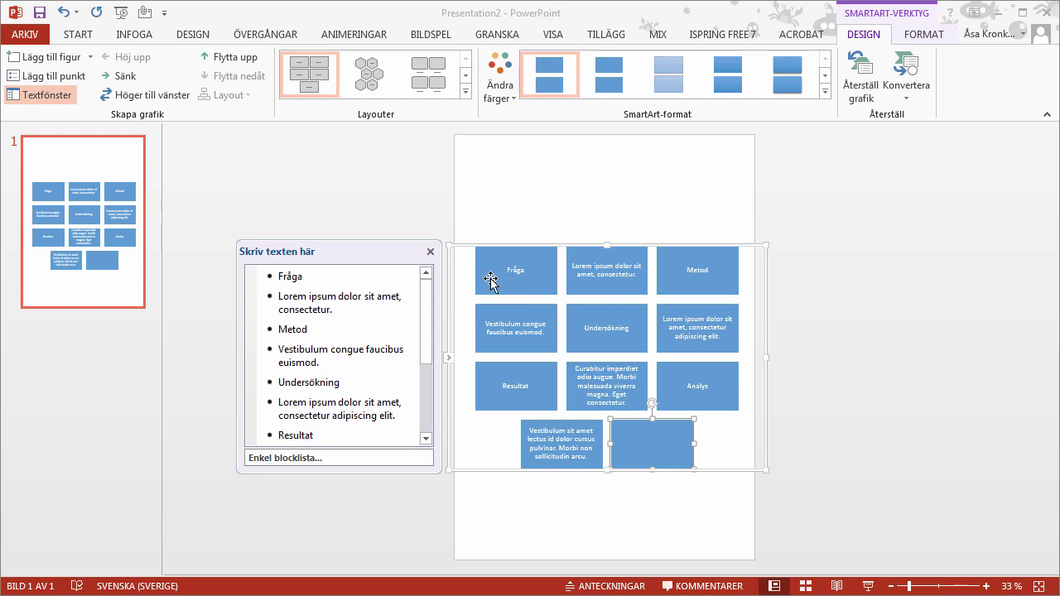
# - Demote the lorem ipsum lines under Fråga, Metod and Undersökning
pyautogui.click(324, 298)
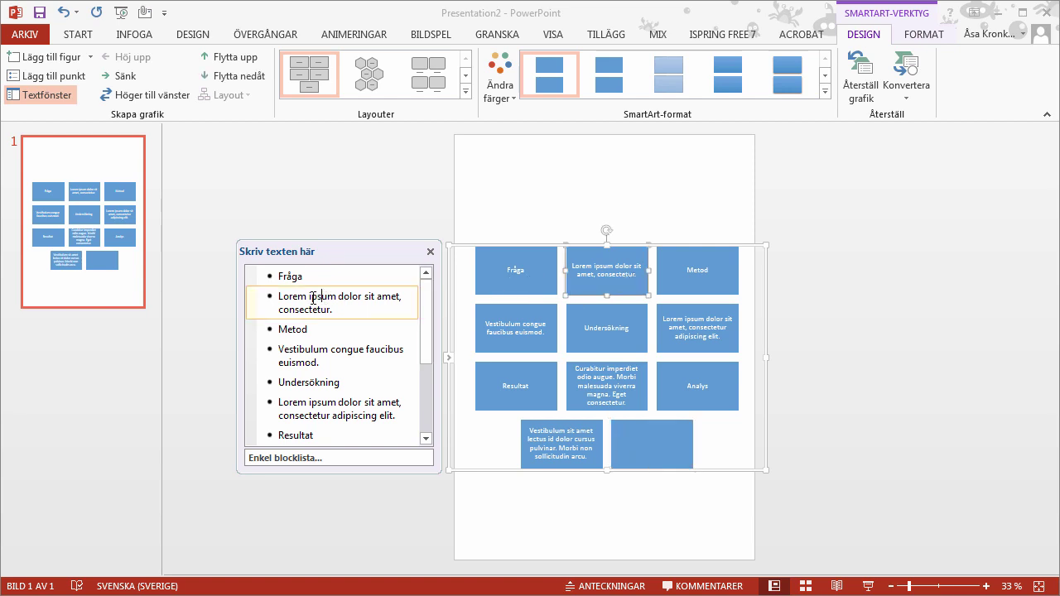
pyautogui.click(110, 80)
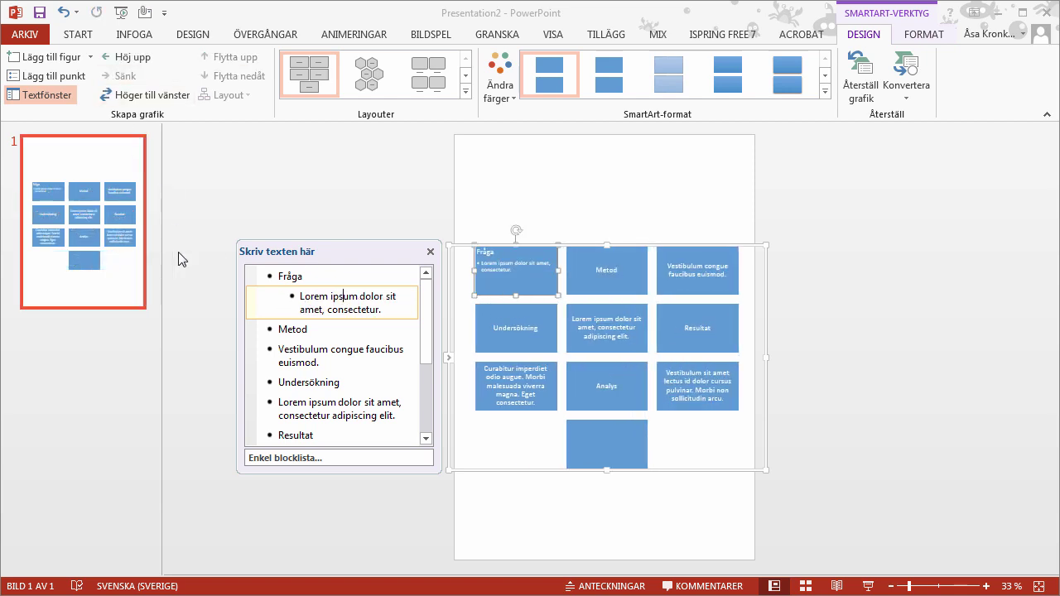
pyautogui.click(312, 350)
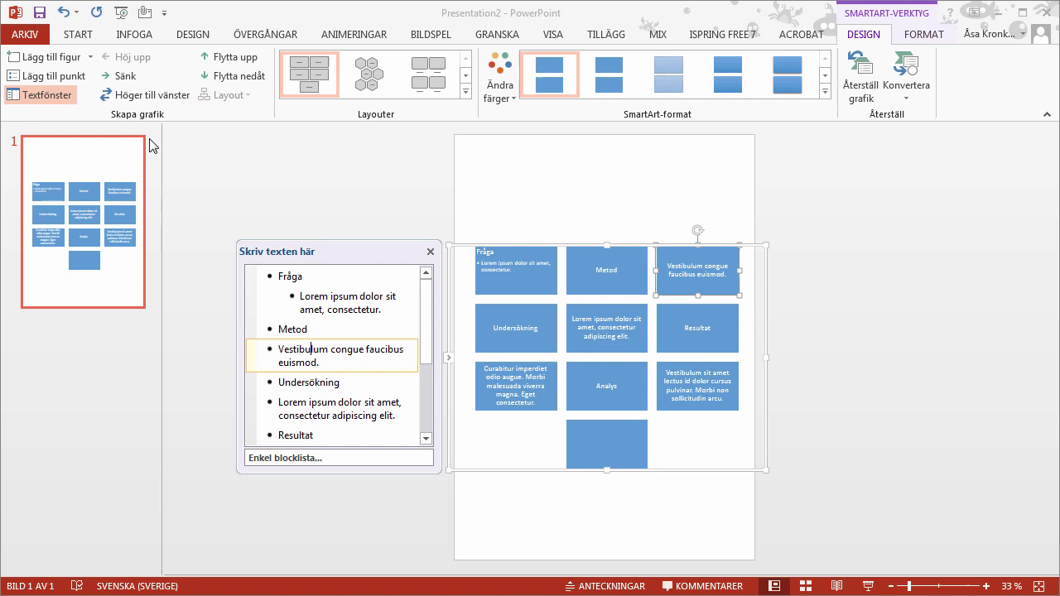
pyautogui.click(121, 76)
pyautogui.click(320, 406)
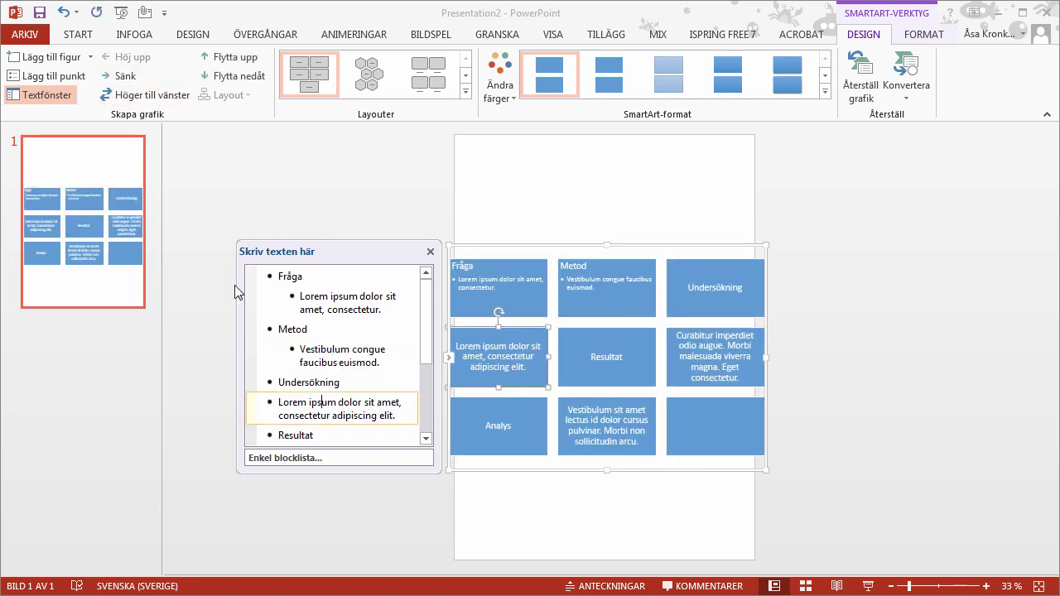
pyautogui.click(121, 75)
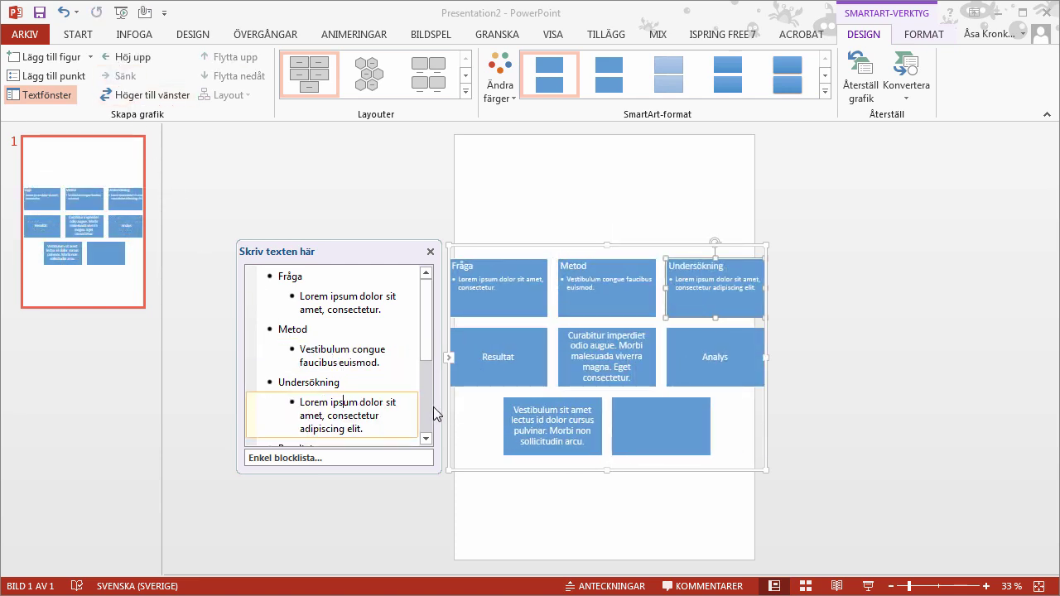
# - Demote the body lines under Resultat and Analys and delete the empty last bullet
pyautogui.click(425, 386)
pyautogui.click(348, 409)
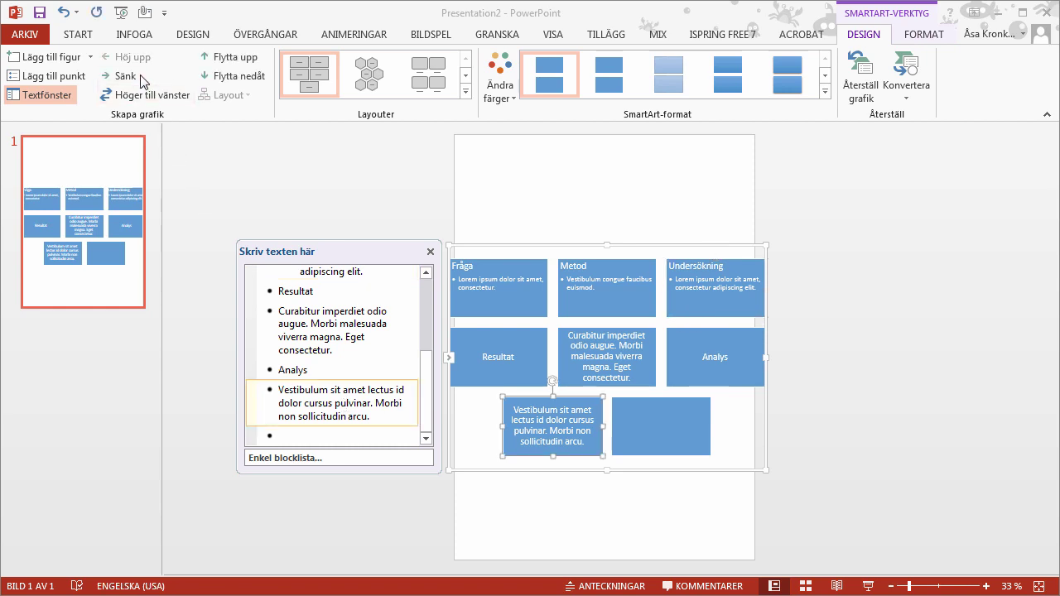
pyautogui.click(121, 75)
pyautogui.click(332, 323)
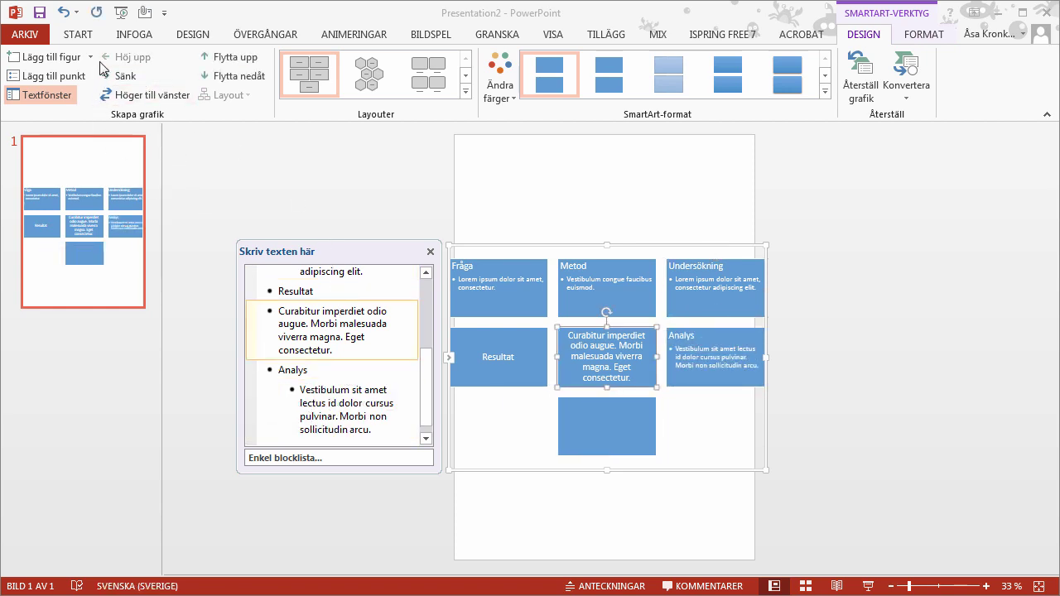
pyautogui.click(125, 76)
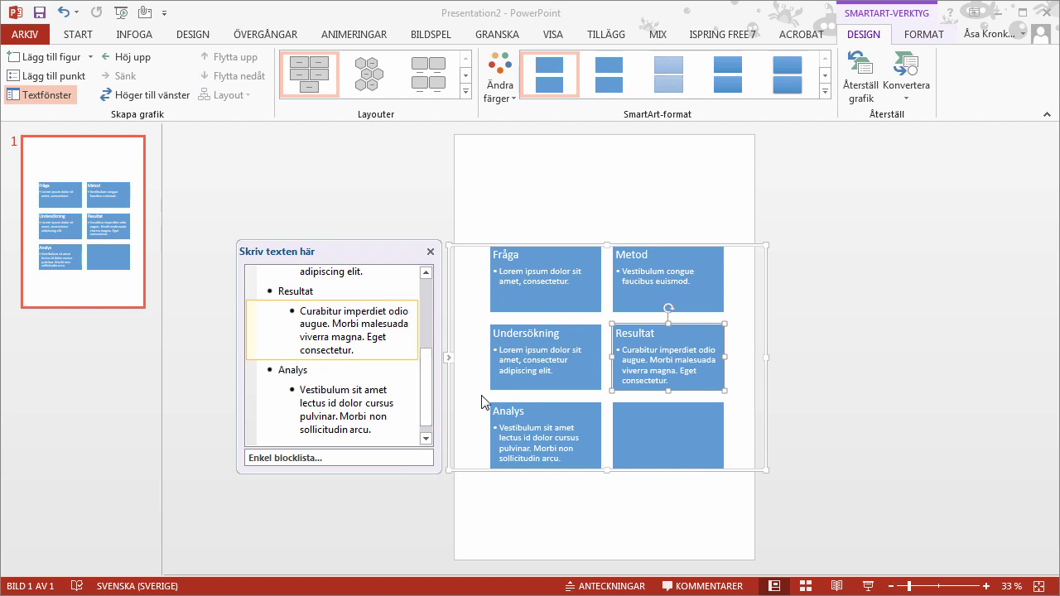
pyautogui.moveTo(431, 391); pyautogui.dragTo(426, 424)
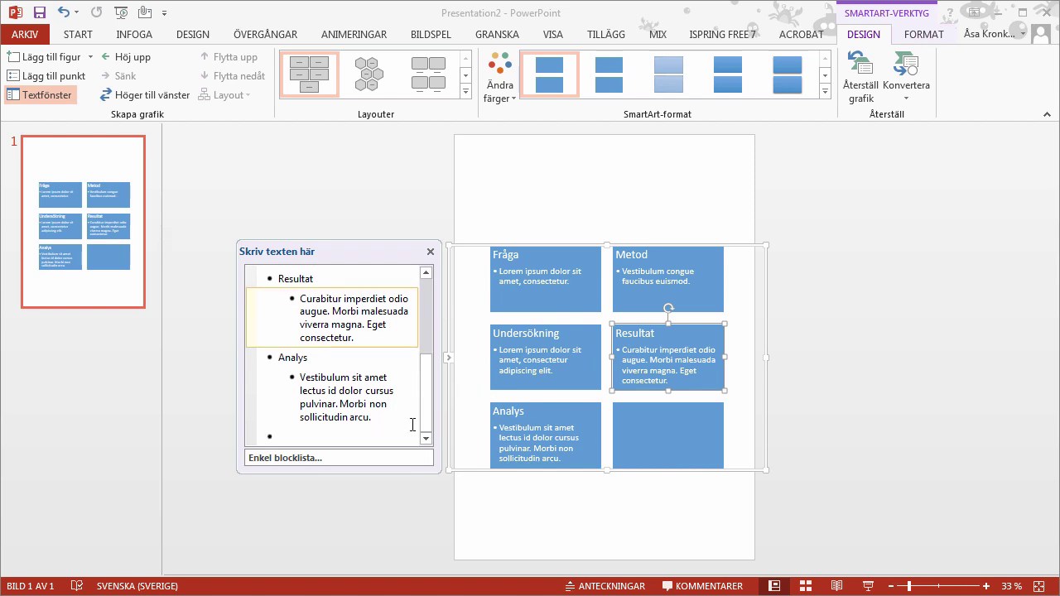
pyautogui.click(392, 431)
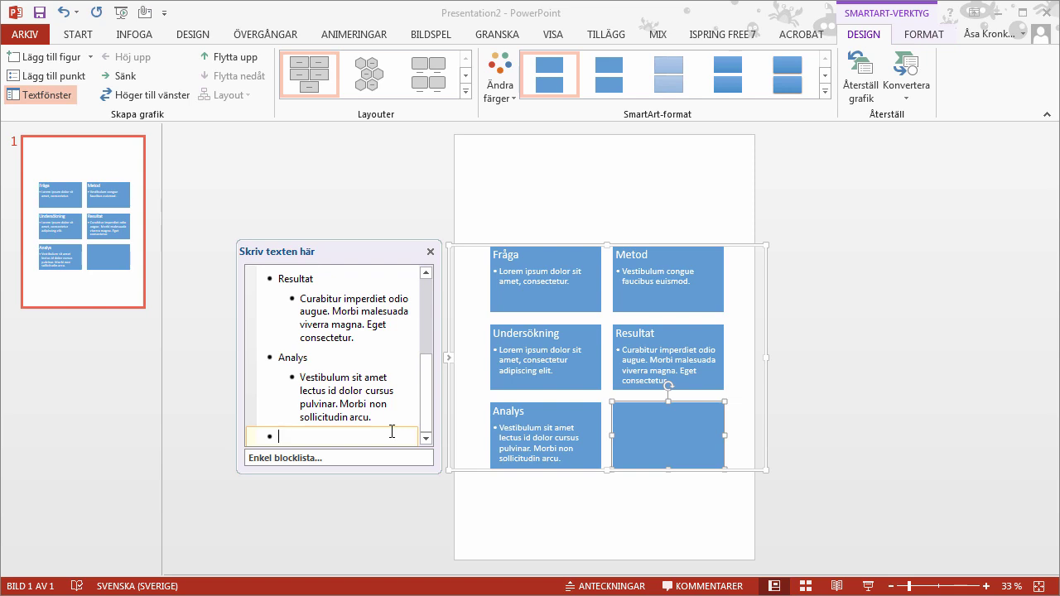
pyautogui.press('BackSpace')
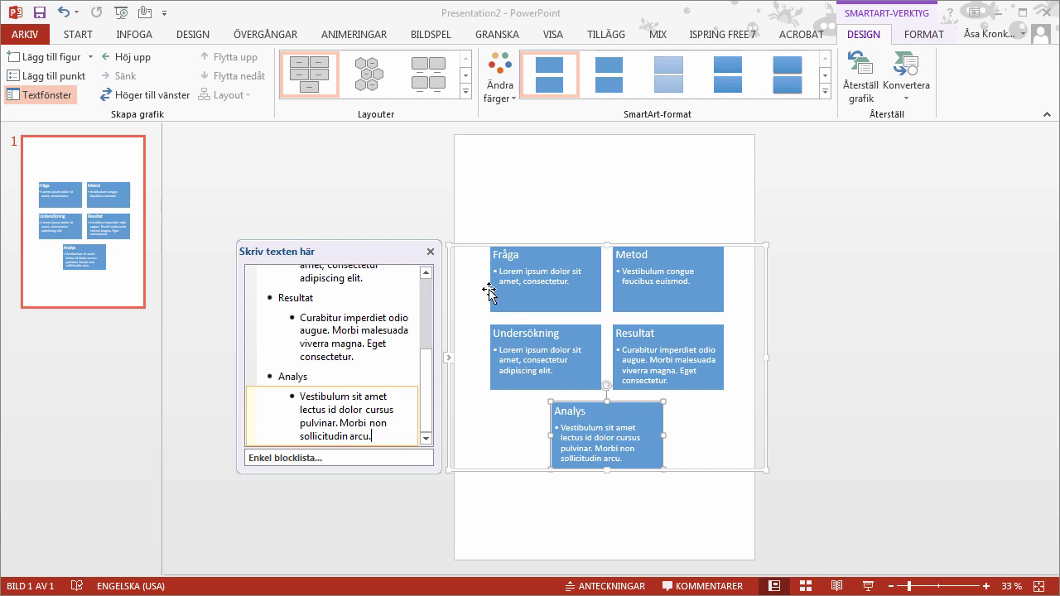
# - Apply the first colourful scheme from Ändra färger: orange, grey, yellow, blue, green
pyautogui.click(502, 91)
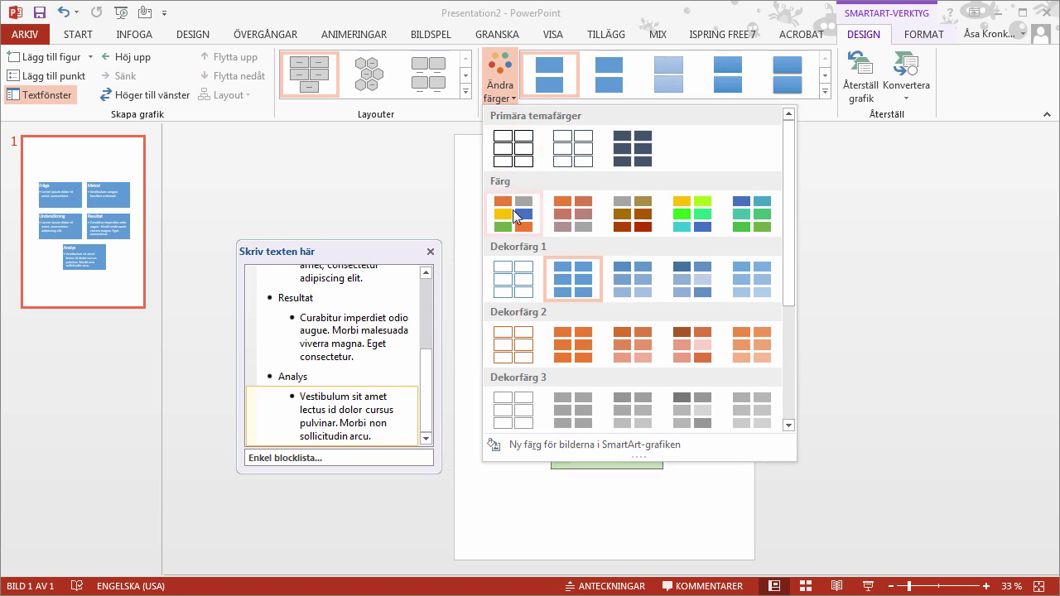
pyautogui.click(564, 211)
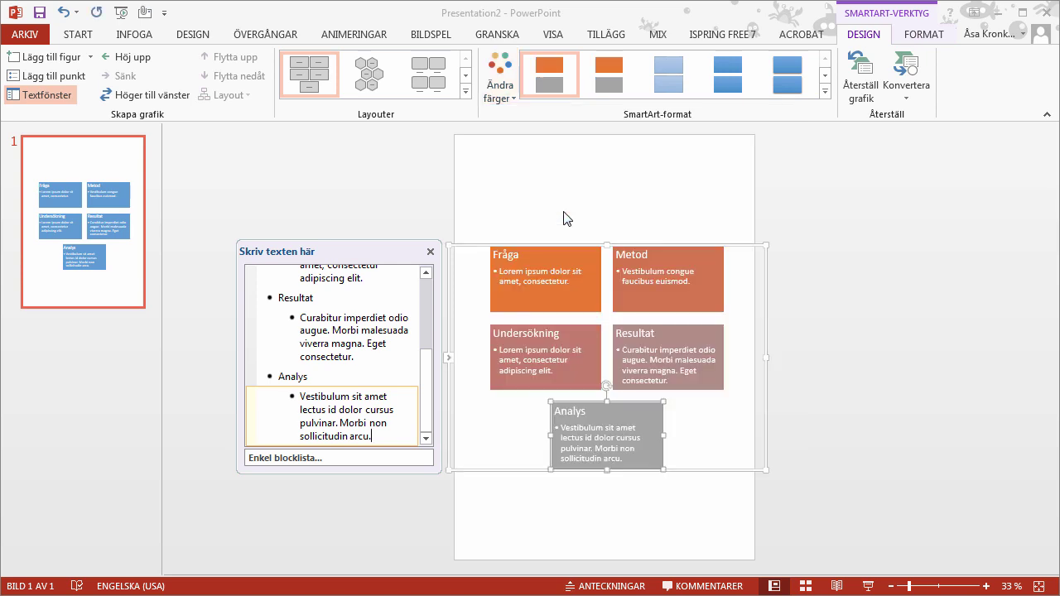
pyautogui.click(500, 92)
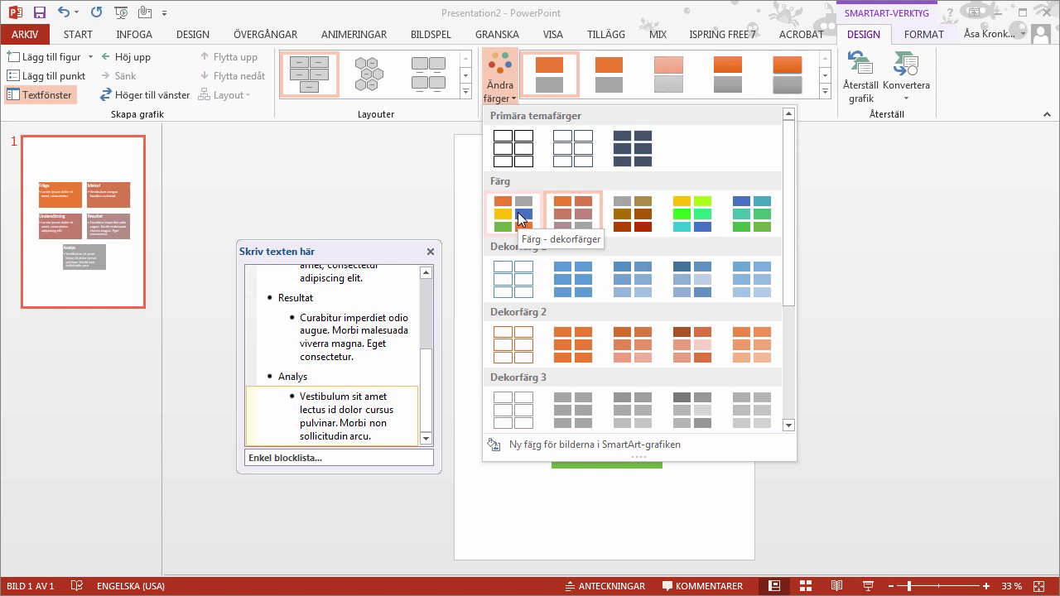
pyautogui.click(518, 212)
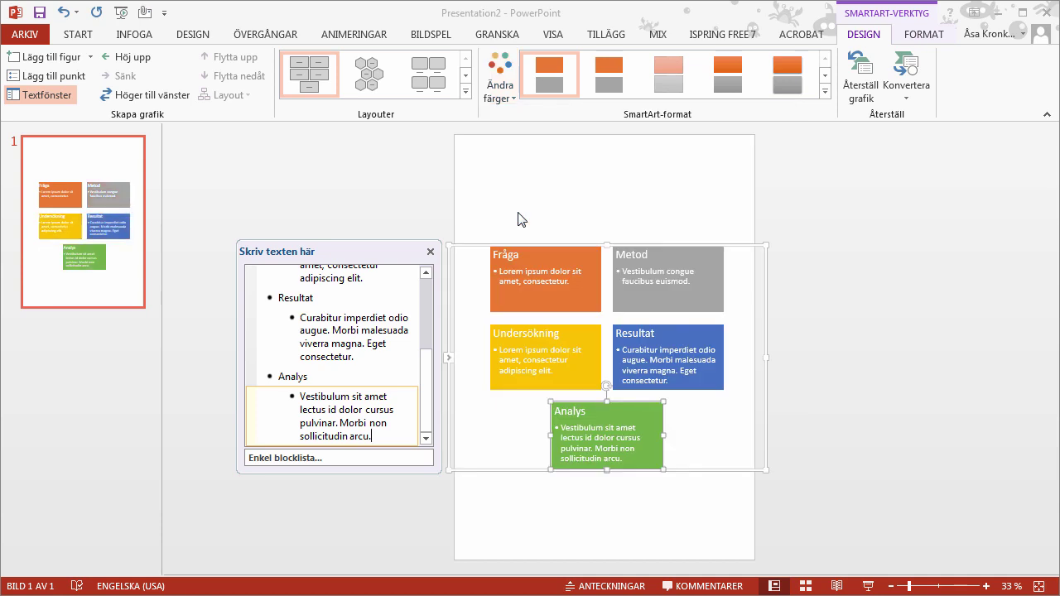
# - Apply the Aspekt theme colours from Design > Varianter > Färger
pyautogui.click(199, 38)
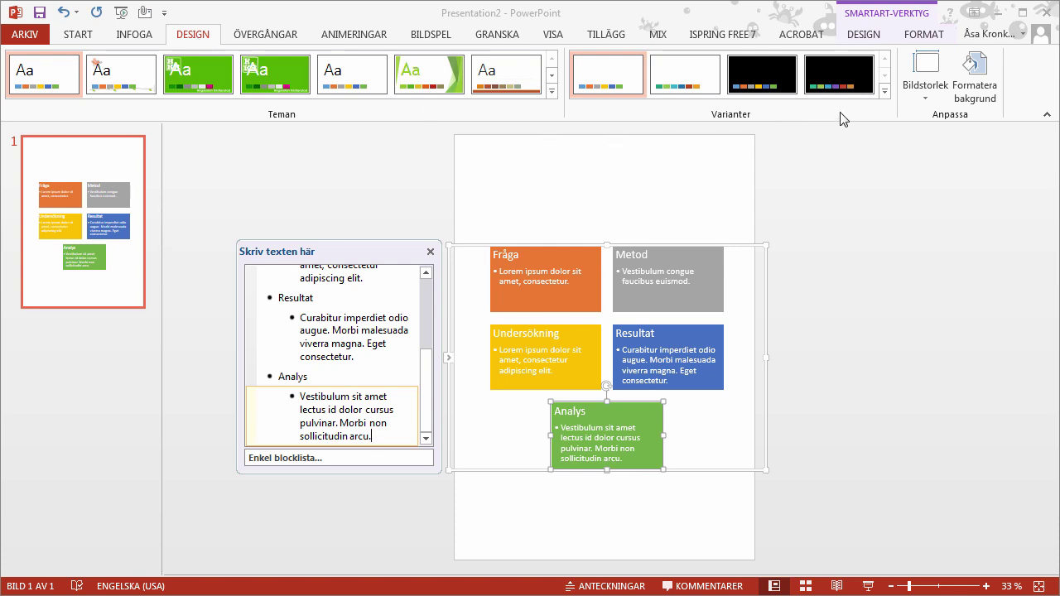
pyautogui.click(885, 91)
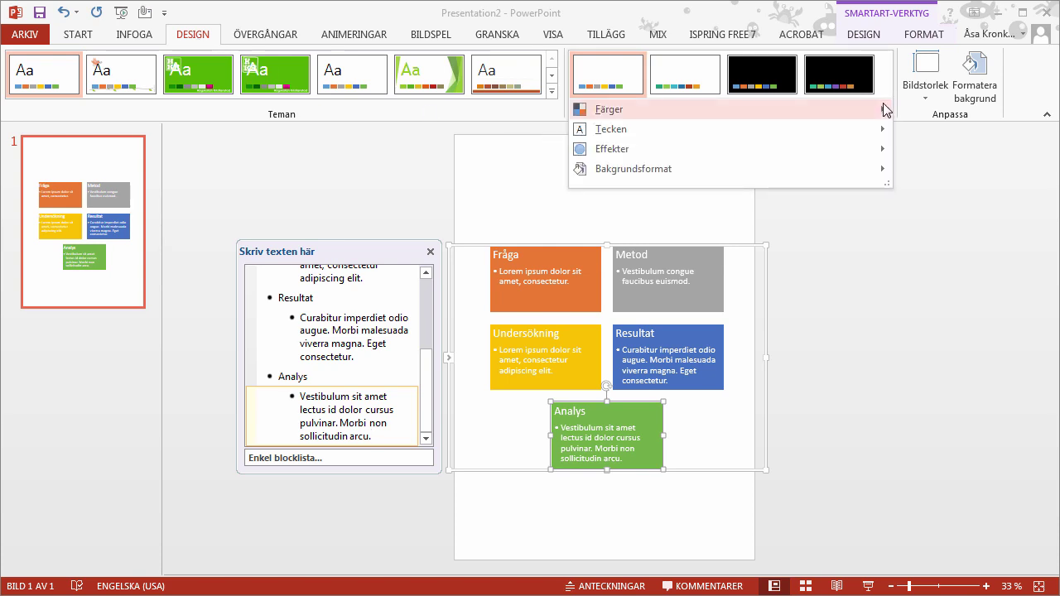
pyautogui.moveTo(729, 109)
pyautogui.scroll(-3, 994, 176)
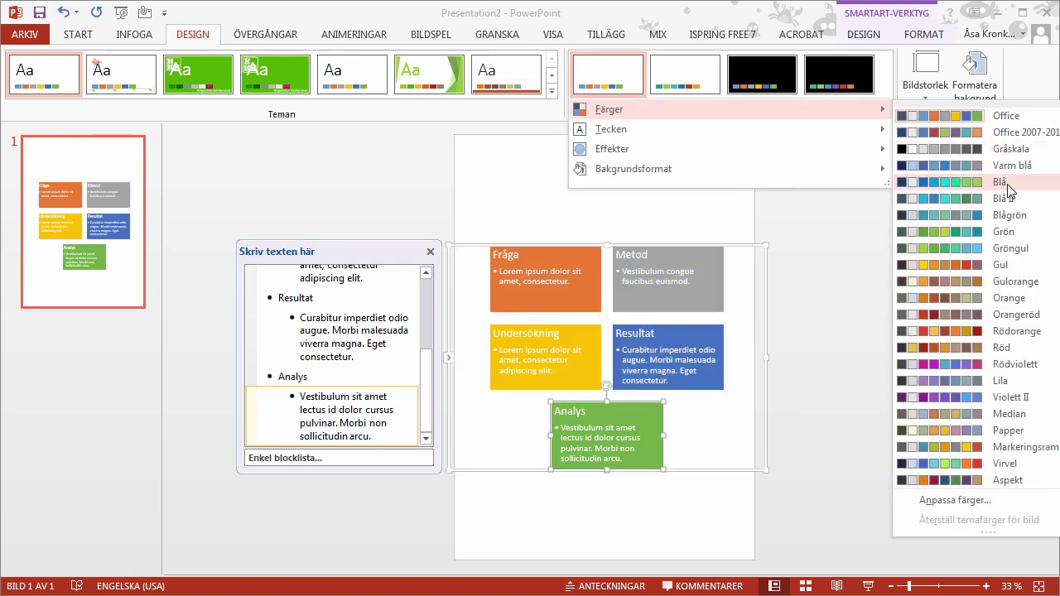
pyautogui.click(969, 479)
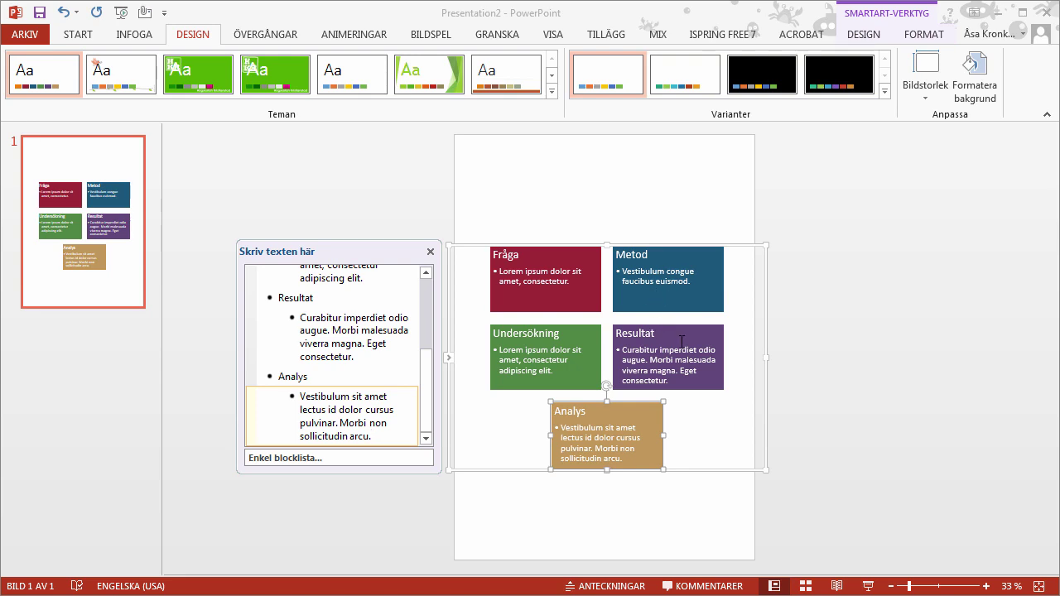
pyautogui.click(643, 418)
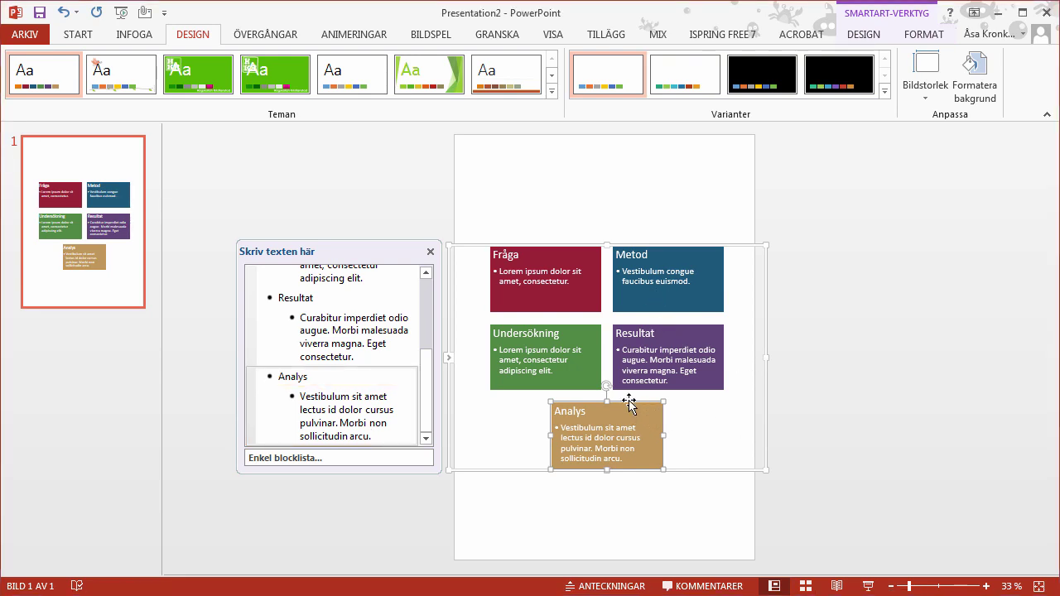
# - Fill the Analys shape with dark purple via SmartArt Format > Figurfyllning
pyautogui.click(926, 35)
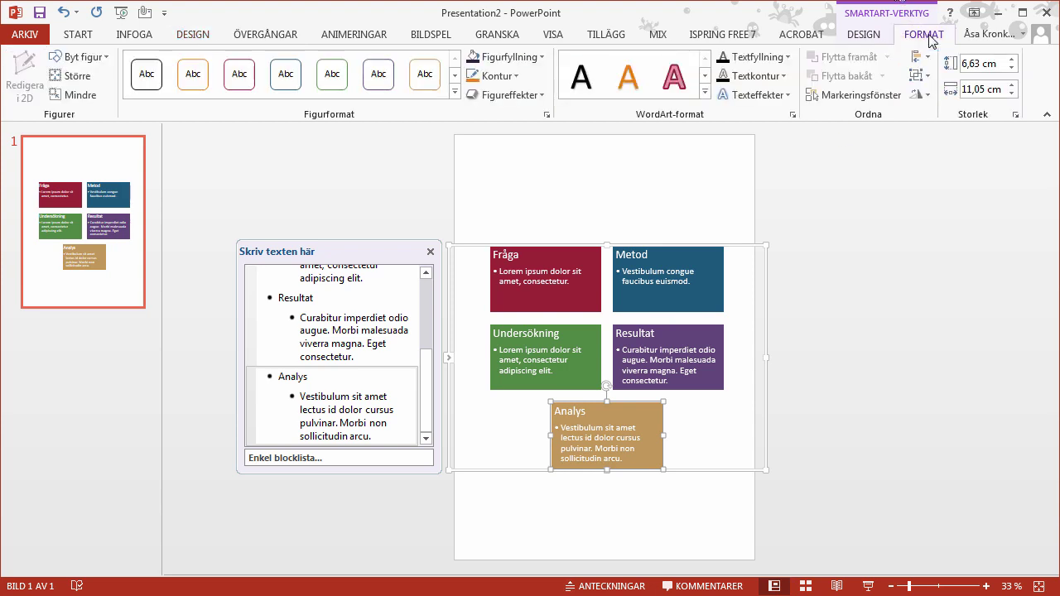
pyautogui.click(542, 57)
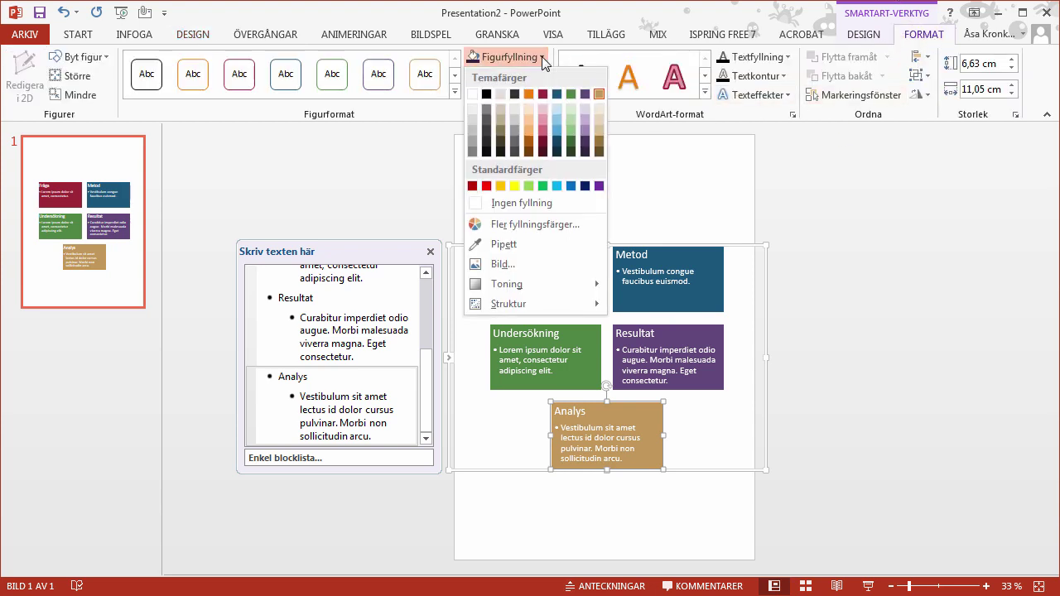
pyautogui.click(586, 153)
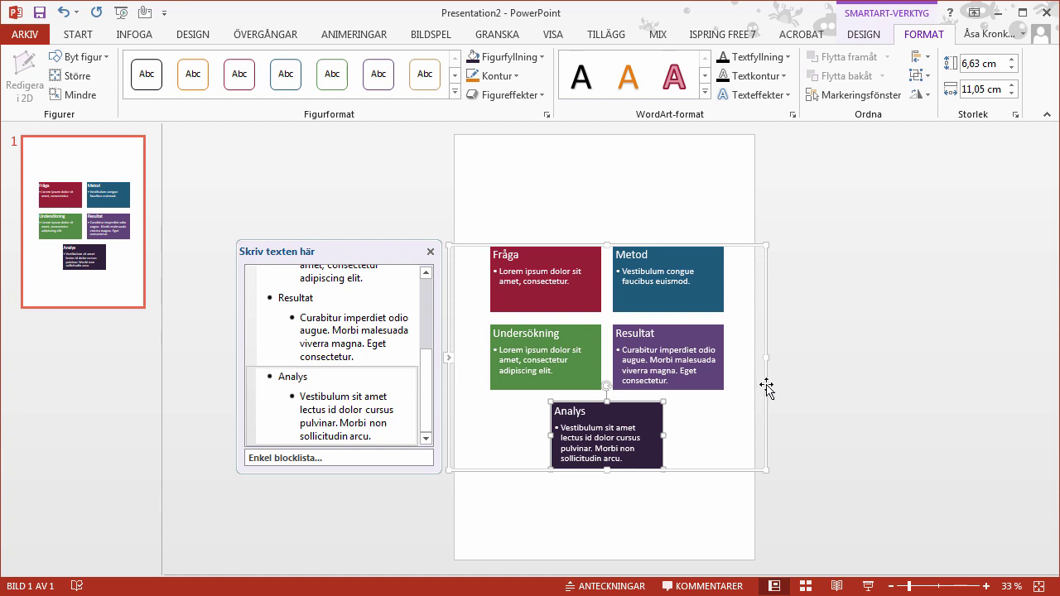
pyautogui.click(751, 247)
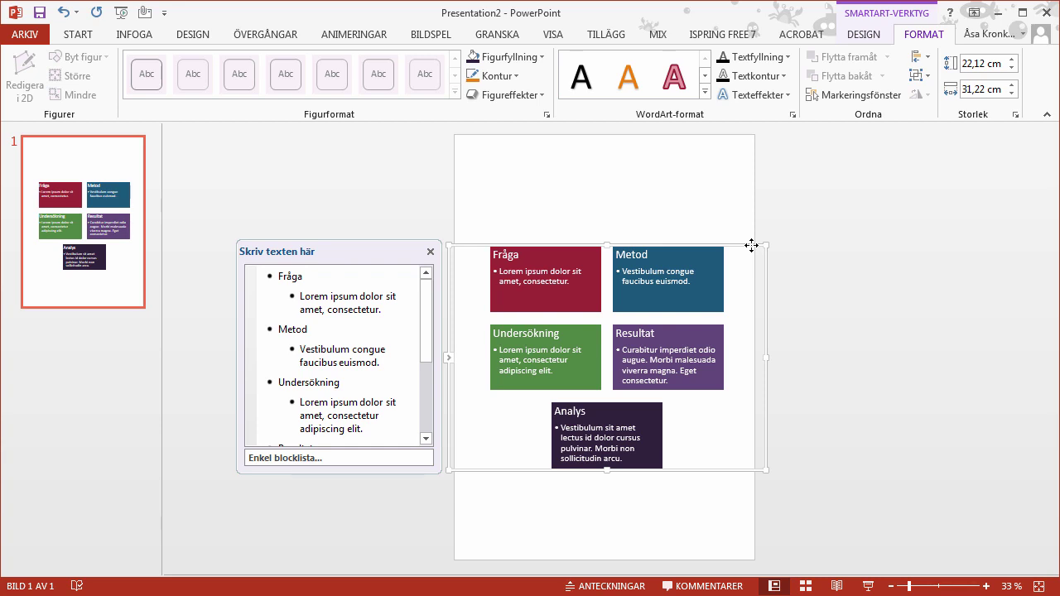
# - Enlarge the diagram and set its text to Arial Narrow, one size larger
pyautogui.moveTo(766, 245); pyautogui.dragTo(779, 229)
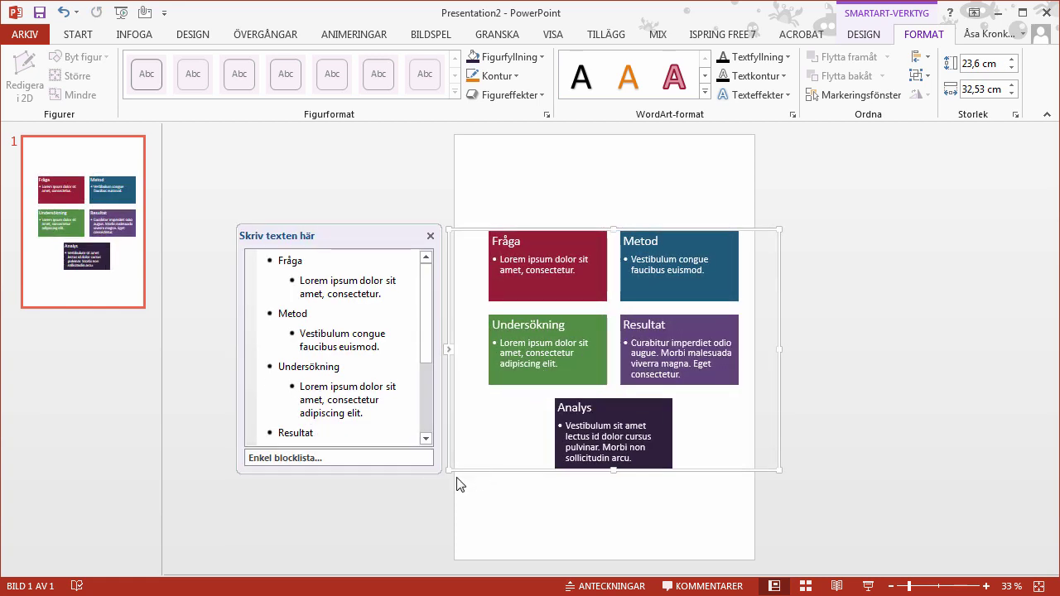
pyautogui.moveTo(446, 469); pyautogui.dragTo(436, 486)
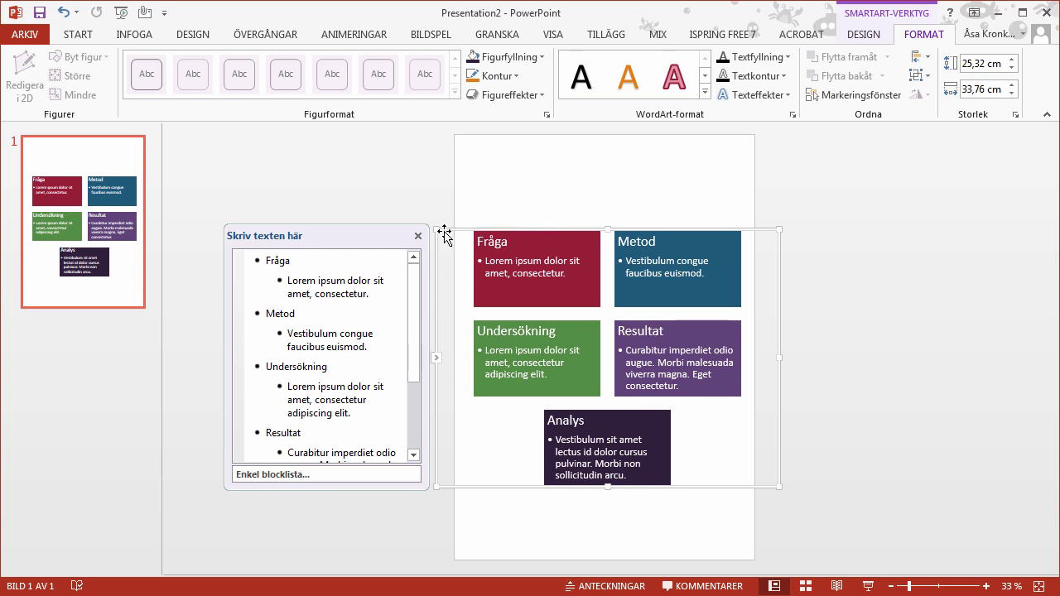
pyautogui.click(79, 37)
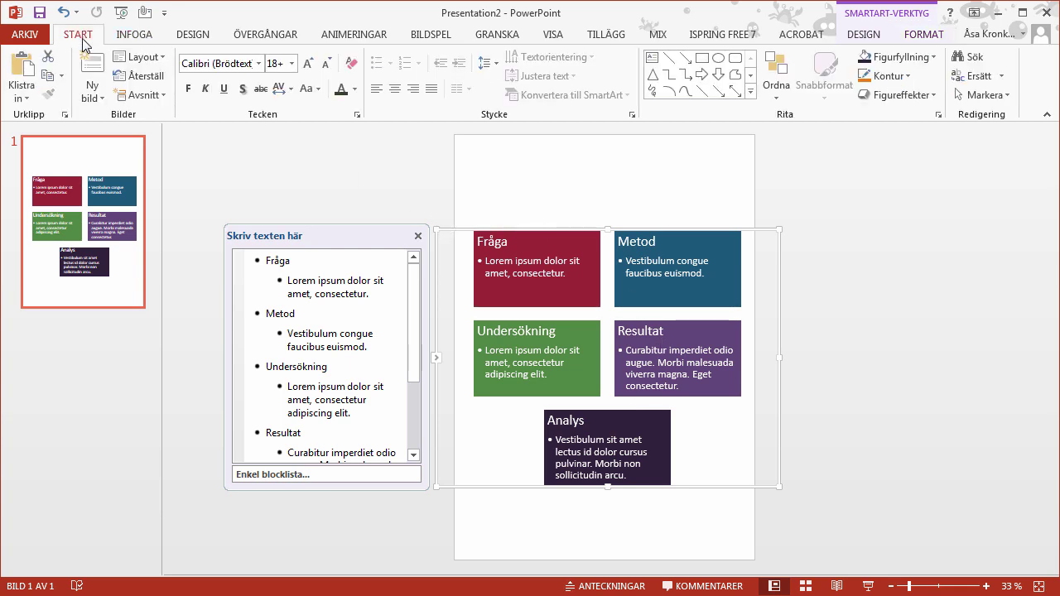
pyautogui.click(260, 64)
pyautogui.click(244, 174)
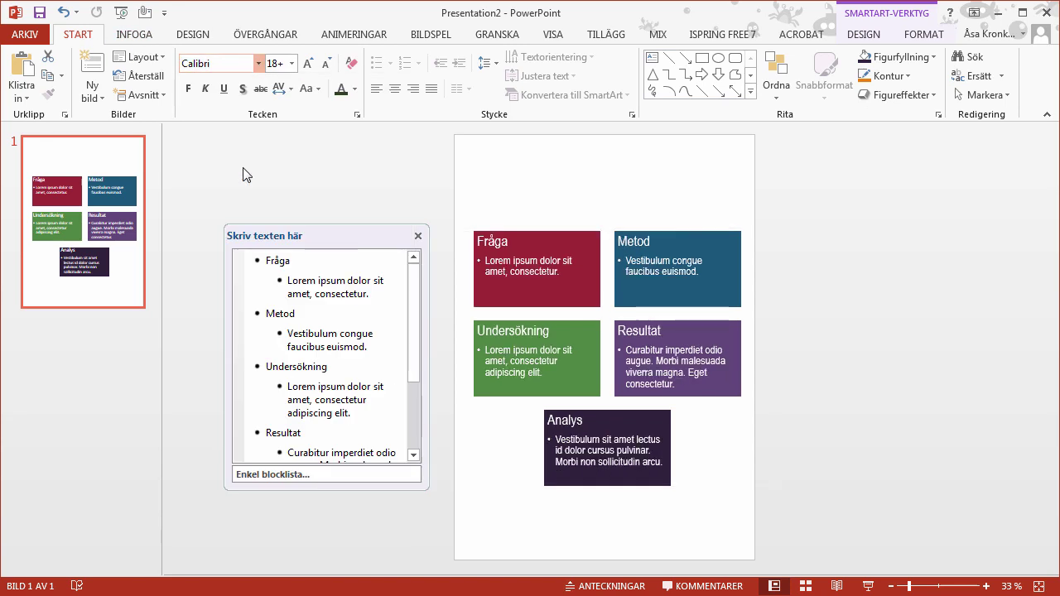
pyautogui.click(310, 72)
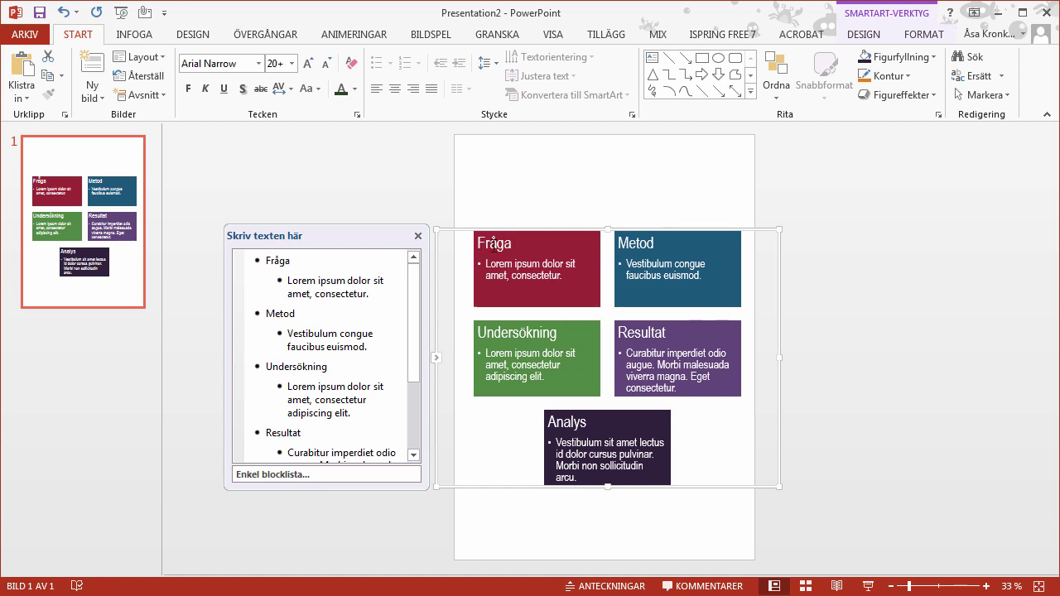
# - Bold the headings Fråga, Metod and Undersökning
pyautogui.doubleClick(499, 242)
pyautogui.click(188, 89)
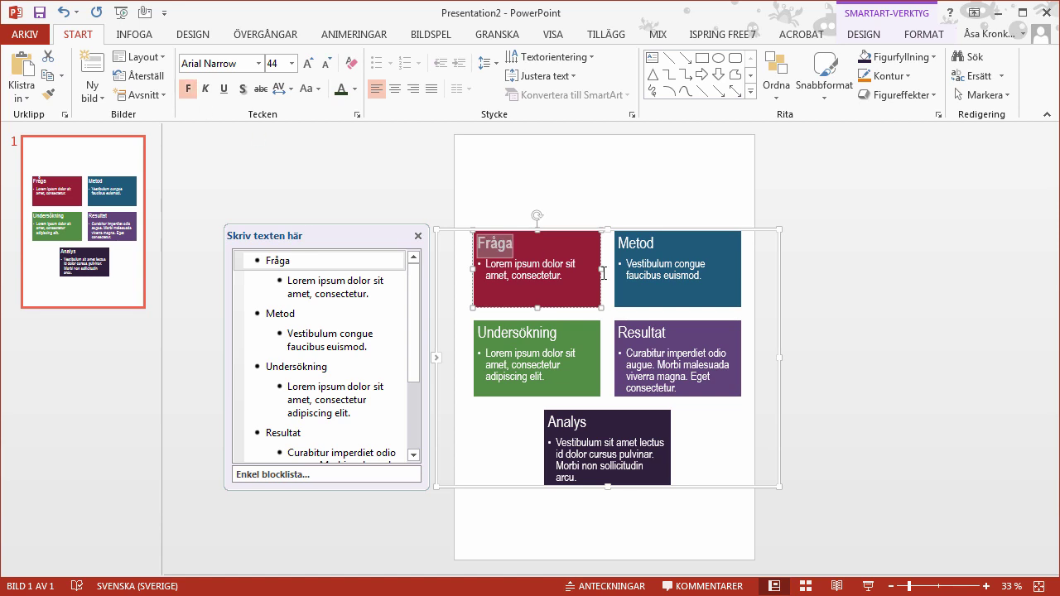
pyautogui.doubleClick(623, 249)
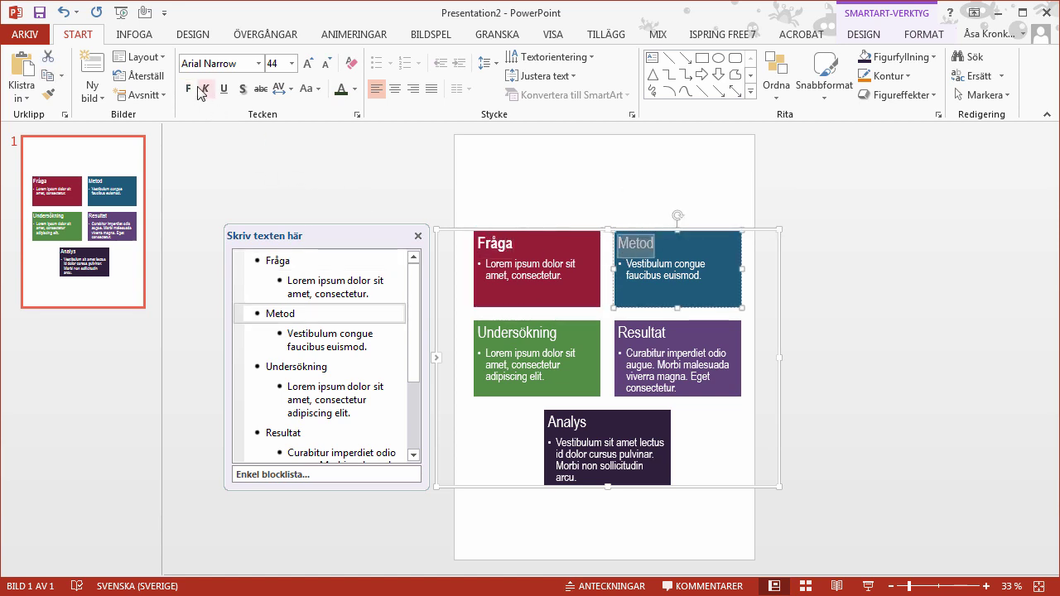
pyautogui.hotkey('ctrl', 'b')
pyautogui.doubleClick(498, 332)
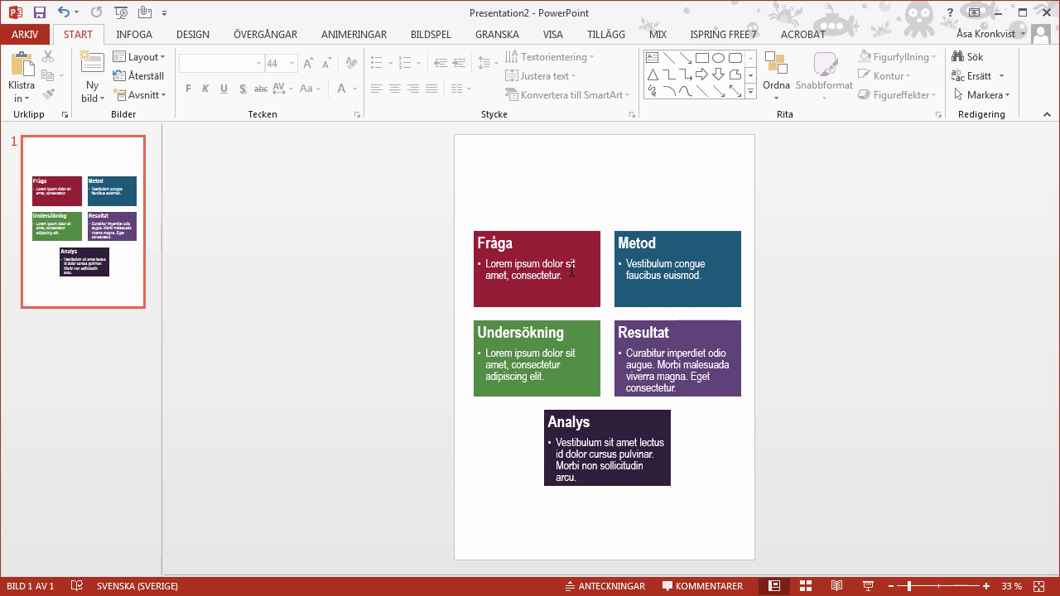
# - Convert the whole SmartArt diagram to ordinary shapes with Konvertera till former
pyautogui.click(595, 267)
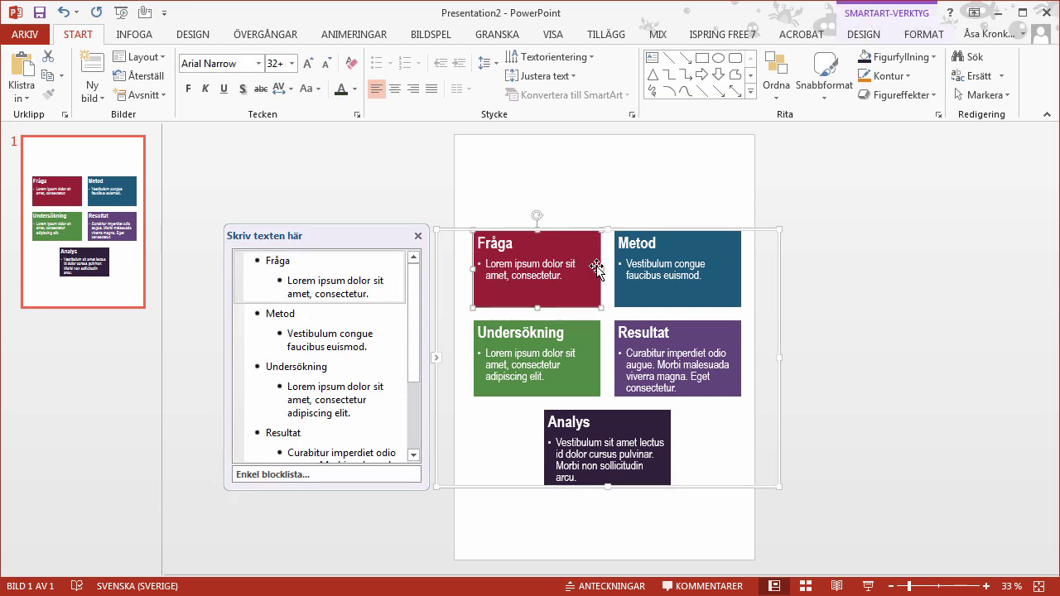
pyautogui.click(610, 273)
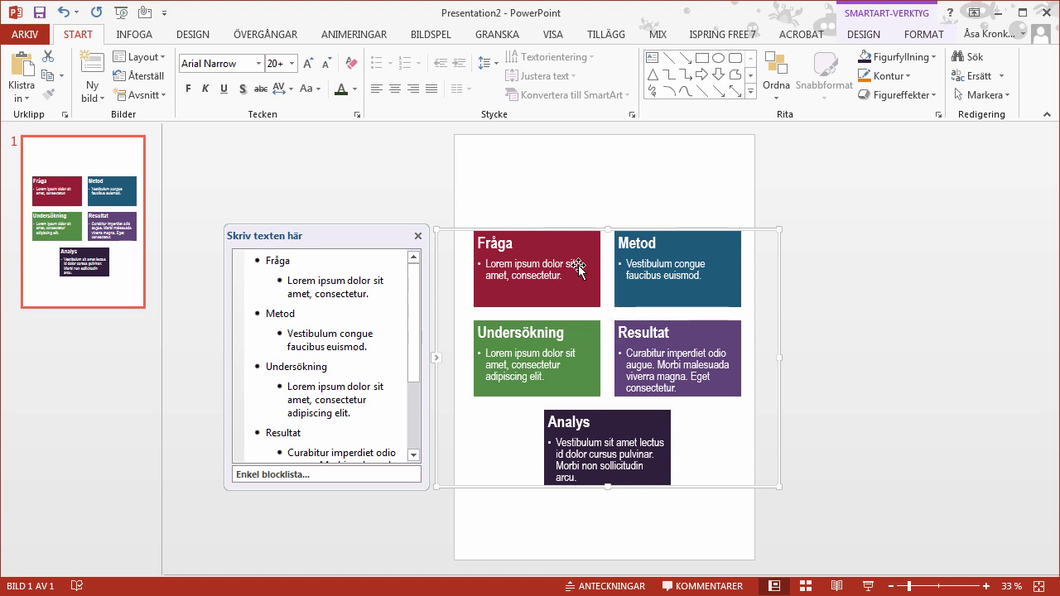
pyautogui.rightClick(698, 413)
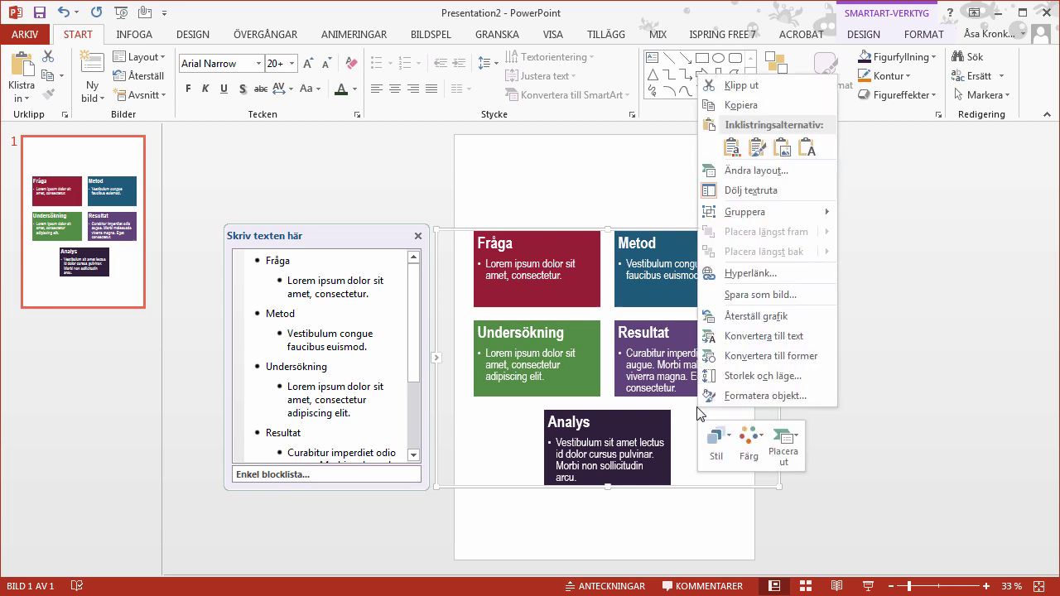
pyautogui.click(734, 358)
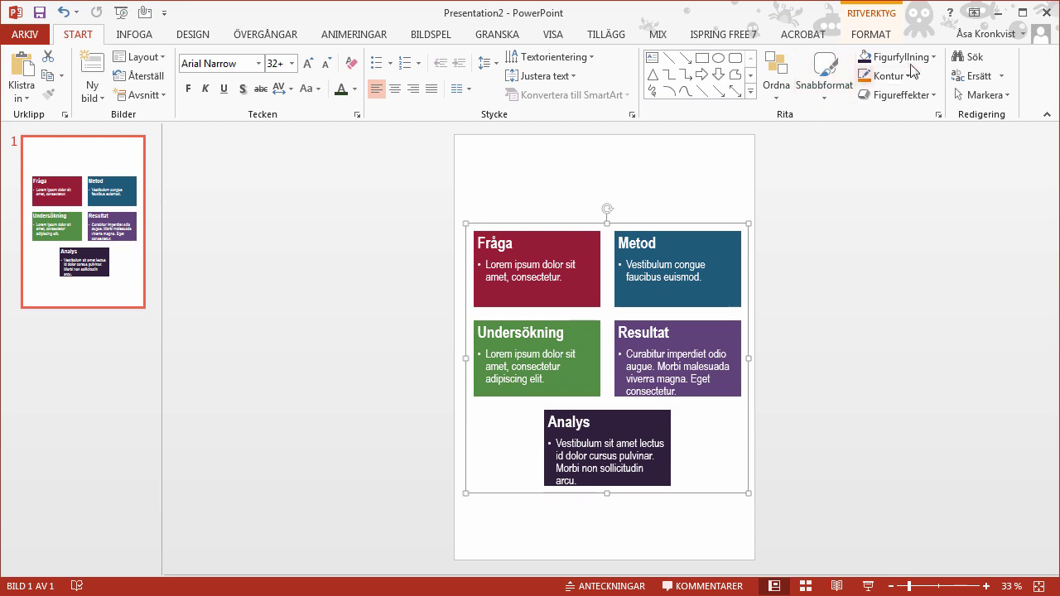
# - Ungroup the shapes into five separate boxes with Gruppera > Dela upp grupp
pyautogui.click(876, 35)
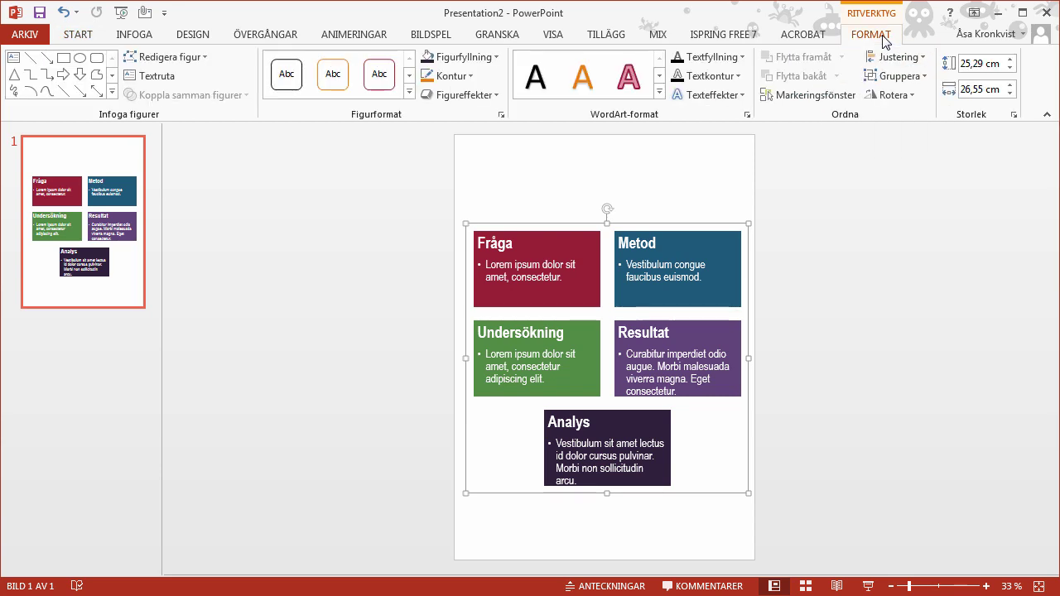
pyautogui.click(924, 77)
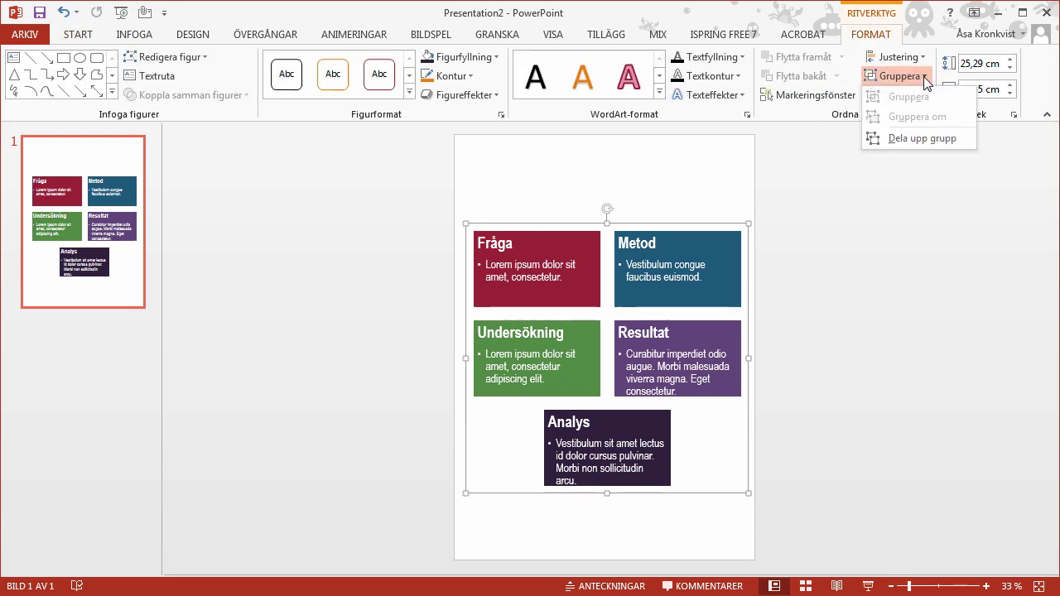
pyautogui.click(923, 138)
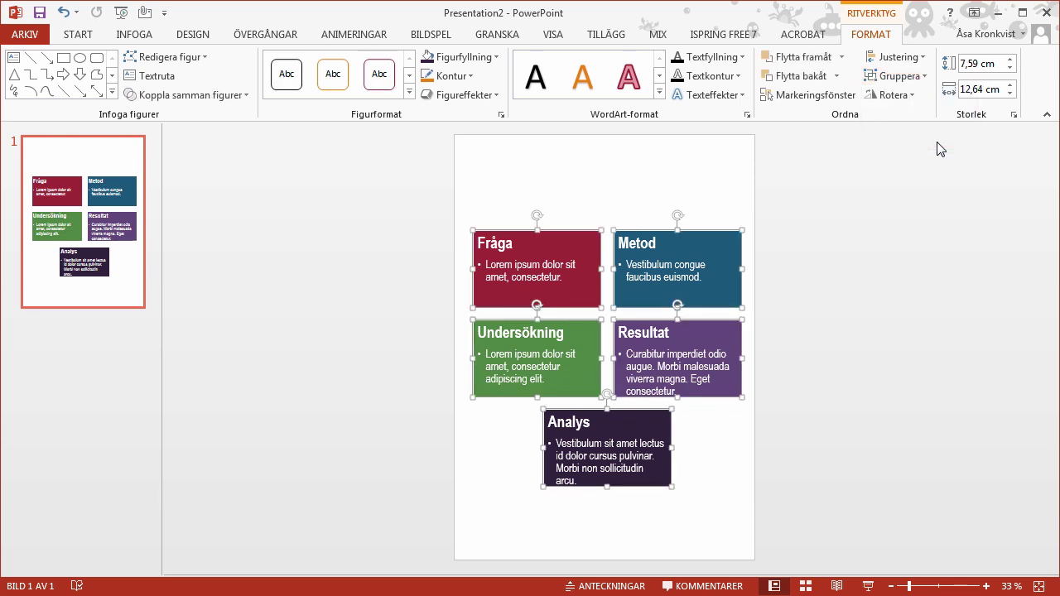
pyautogui.click(941, 240)
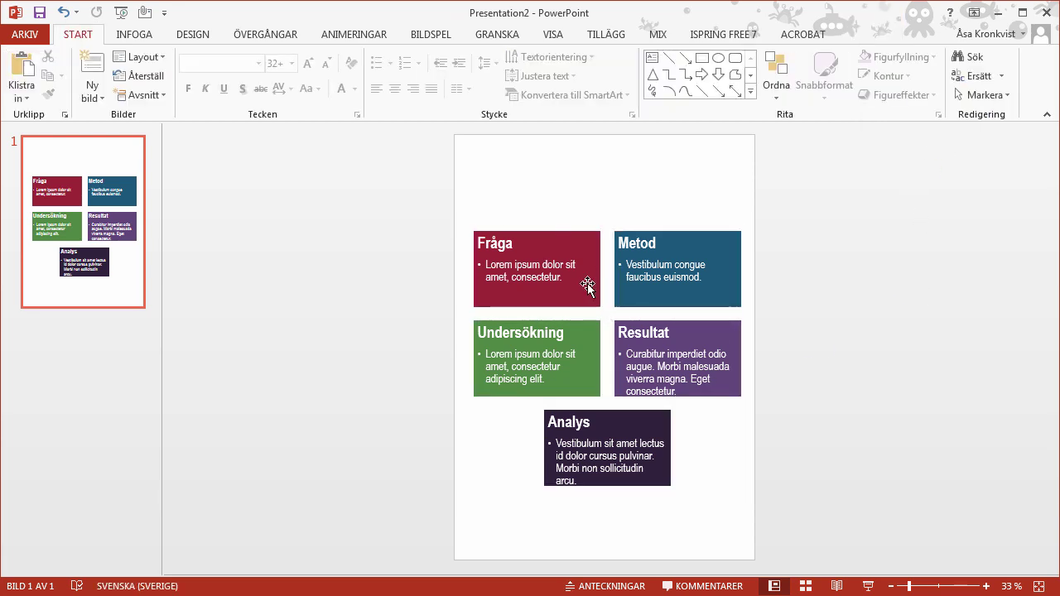
# - Turn off bullets in the Fråga, Metod and Undersökning boxes so their body text is plain
pyautogui.click(515, 265)
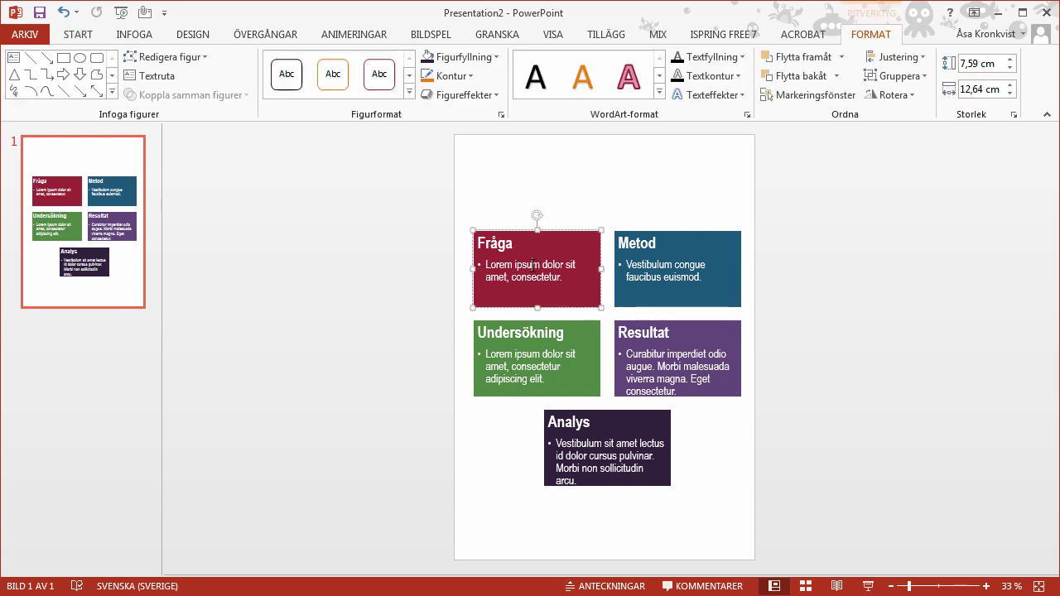
pyautogui.click(85, 39)
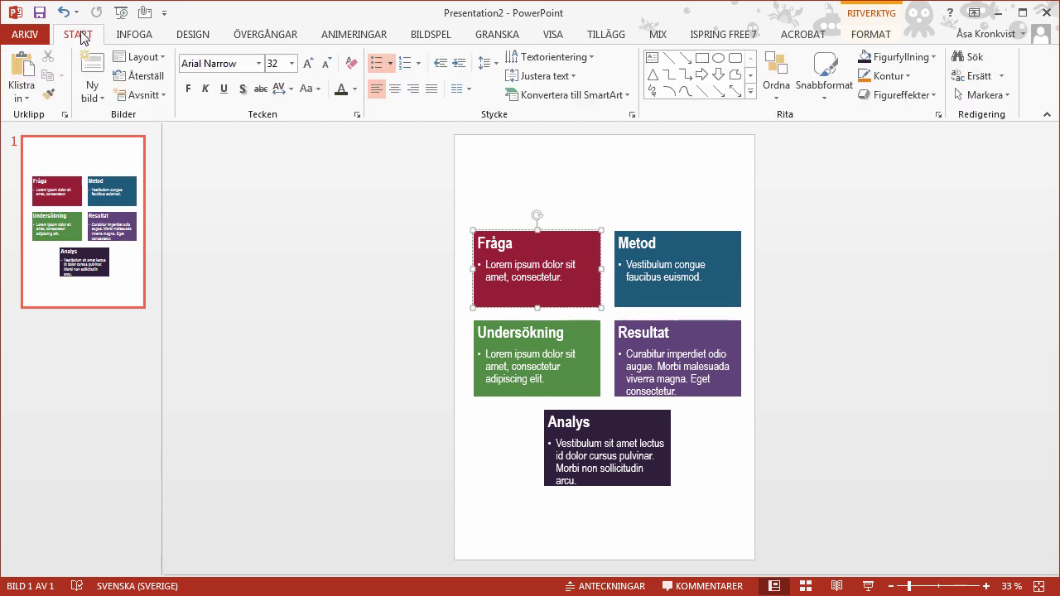
pyautogui.click(378, 65)
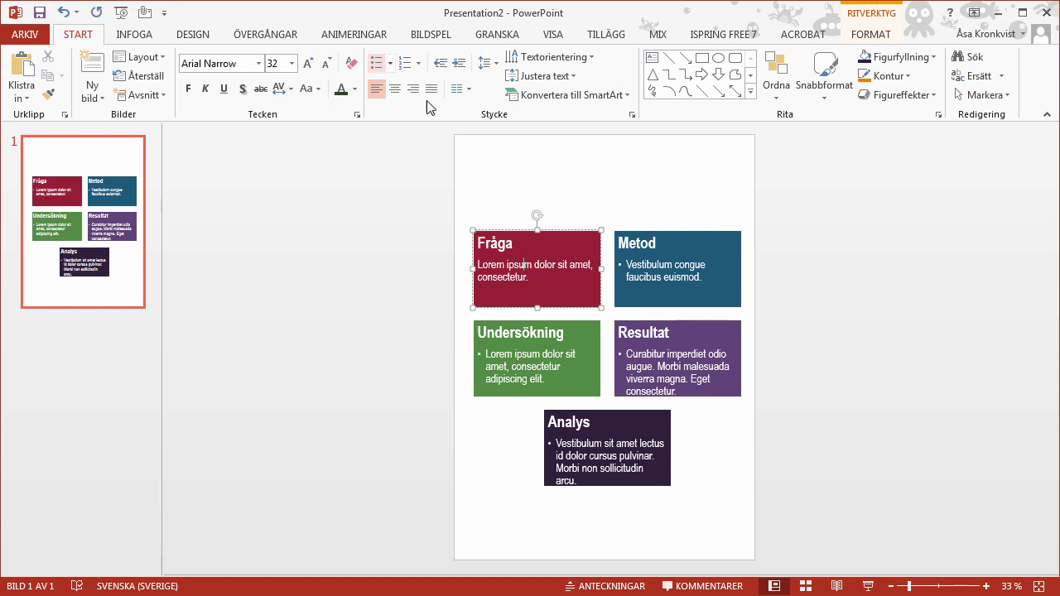
pyautogui.click(677, 264)
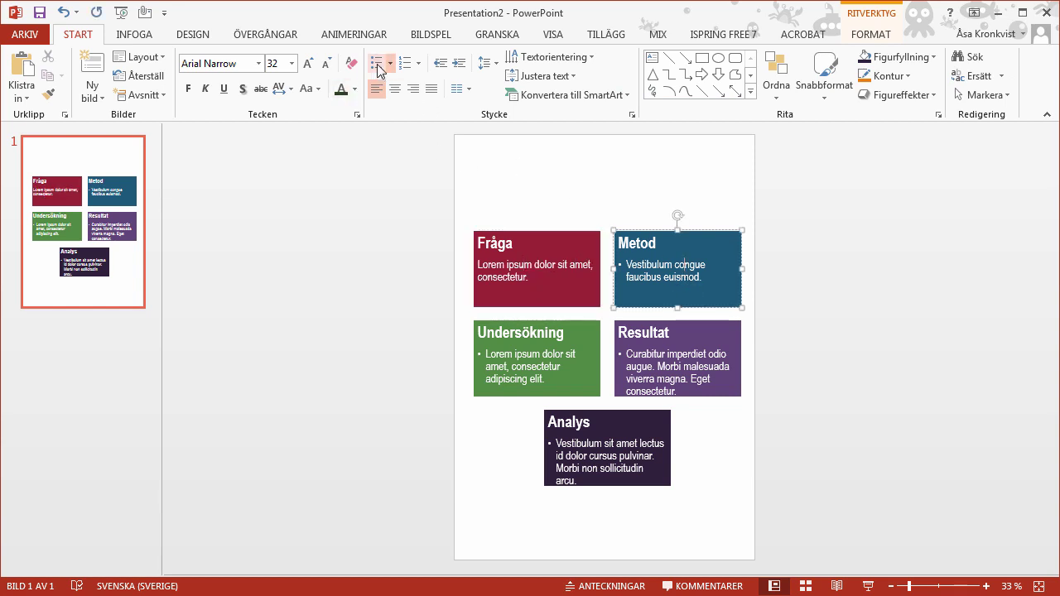
pyautogui.click(378, 65)
pyautogui.click(531, 369)
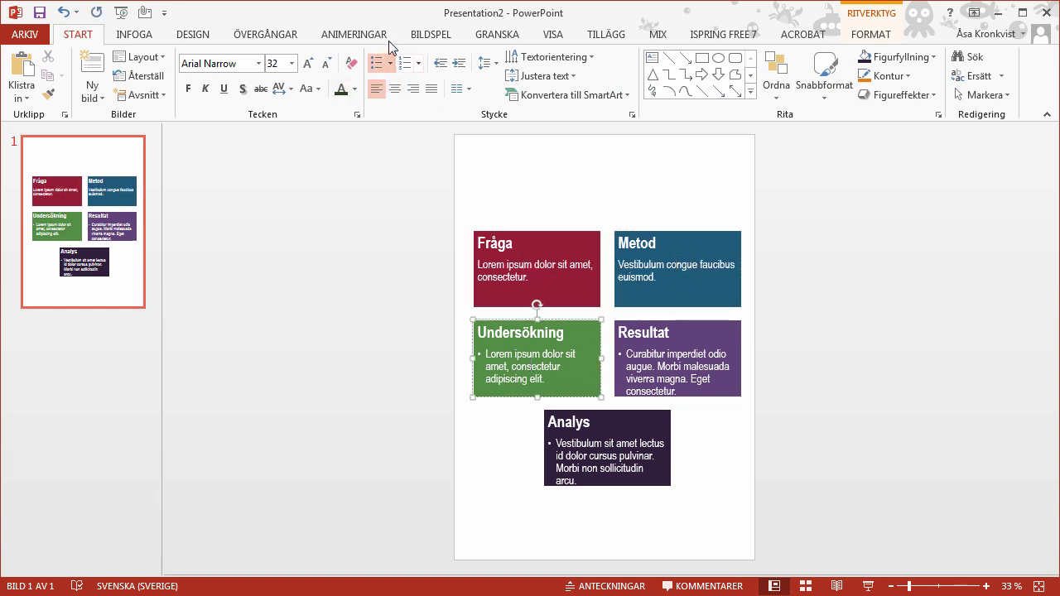
pyautogui.click(378, 63)
pyautogui.click(892, 349)
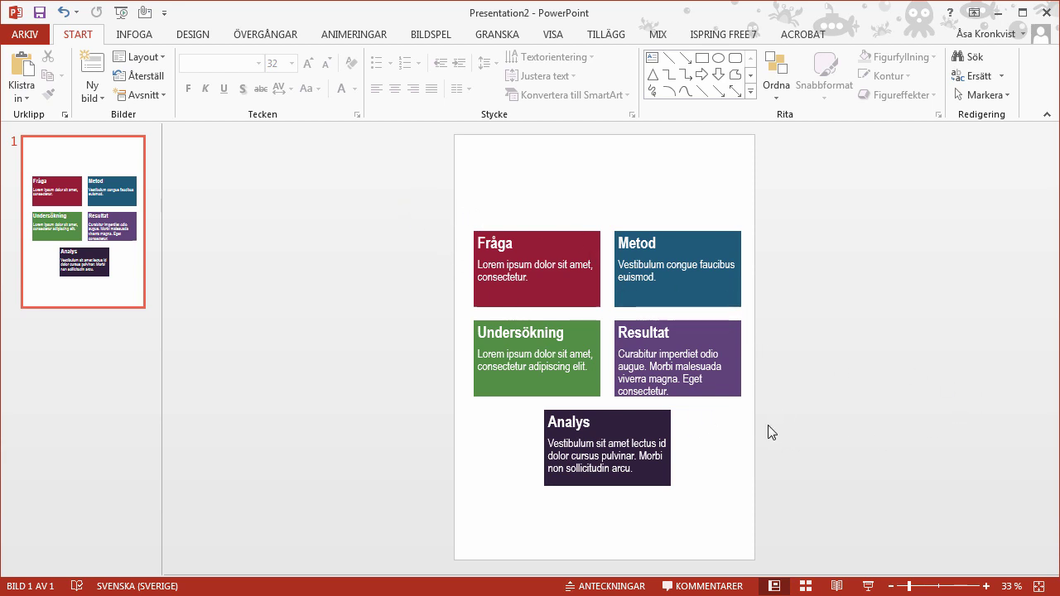
# - Set left, right, top and bottom text margins of 1 cm on all five boxes
pyautogui.moveTo(372, 180); pyautogui.dragTo(828, 542)
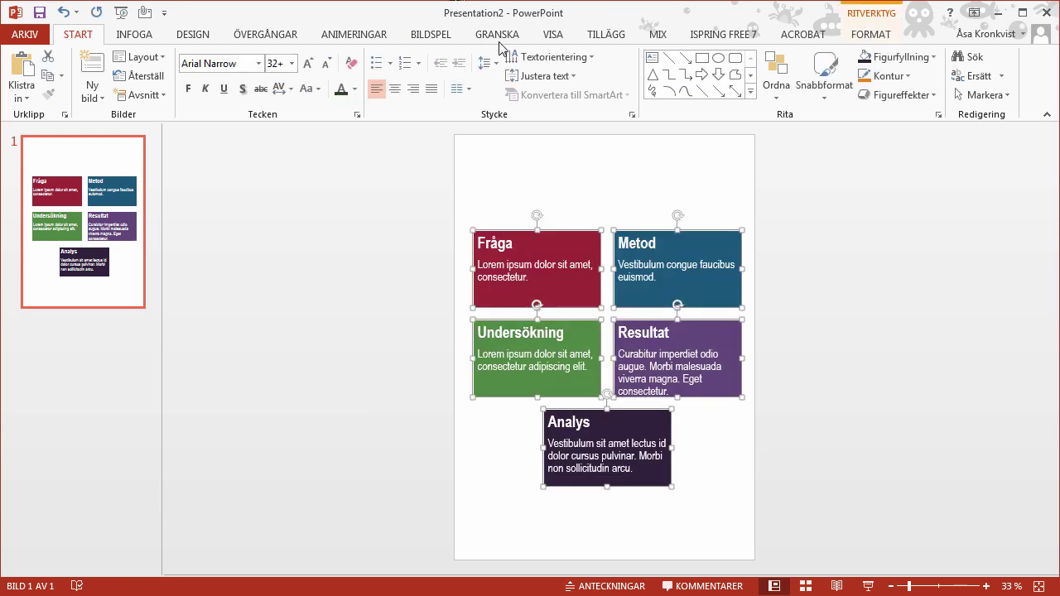
pyautogui.click(572, 77)
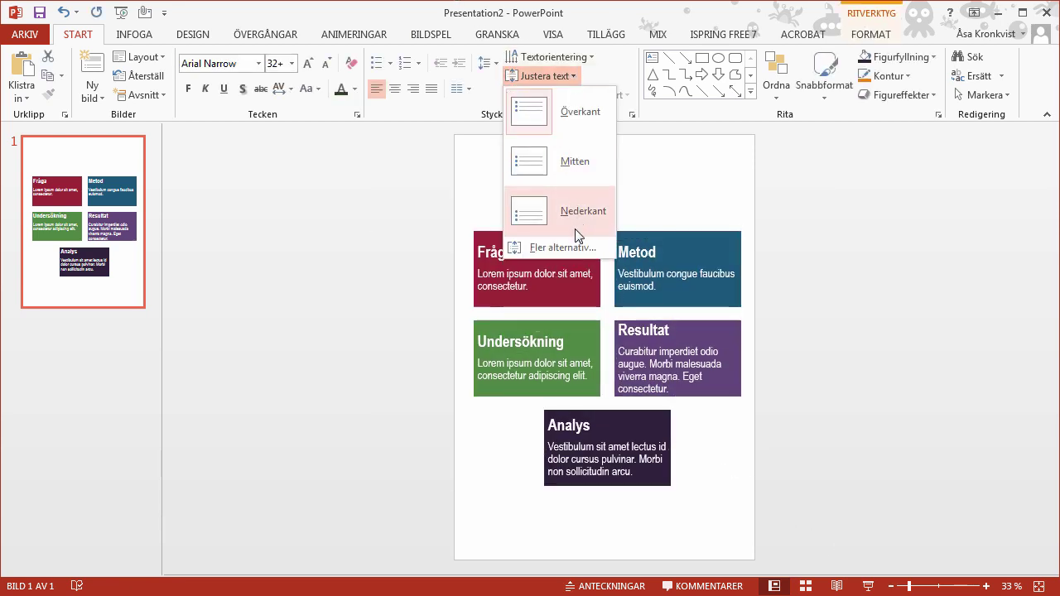
pyautogui.click(564, 247)
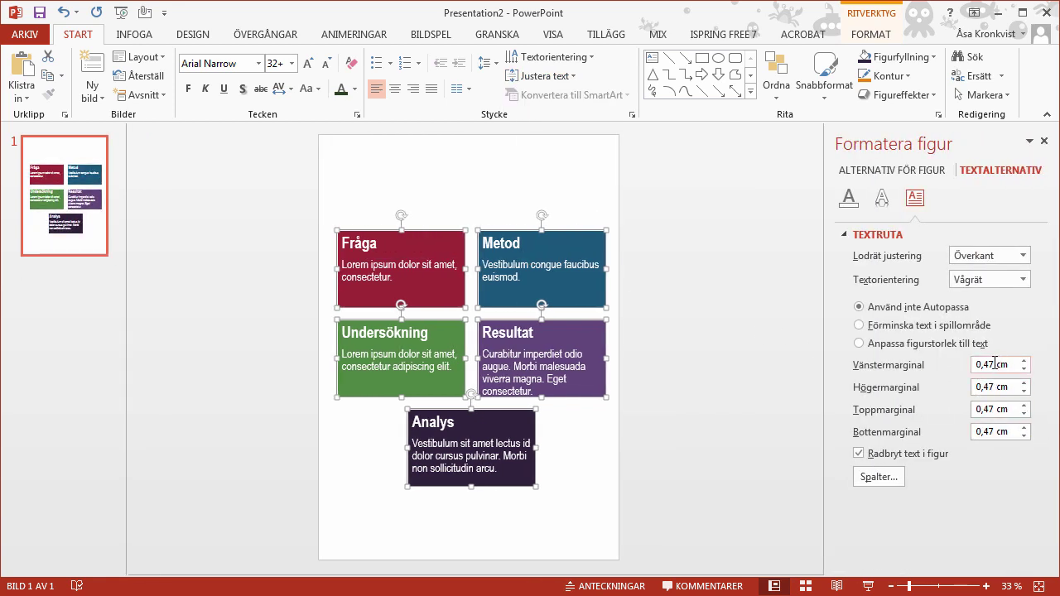
pyautogui.moveTo(994, 364); pyautogui.dragTo(969, 370)
pyautogui.write('1')
pyautogui.press('Tab')
pyautogui.write('1')
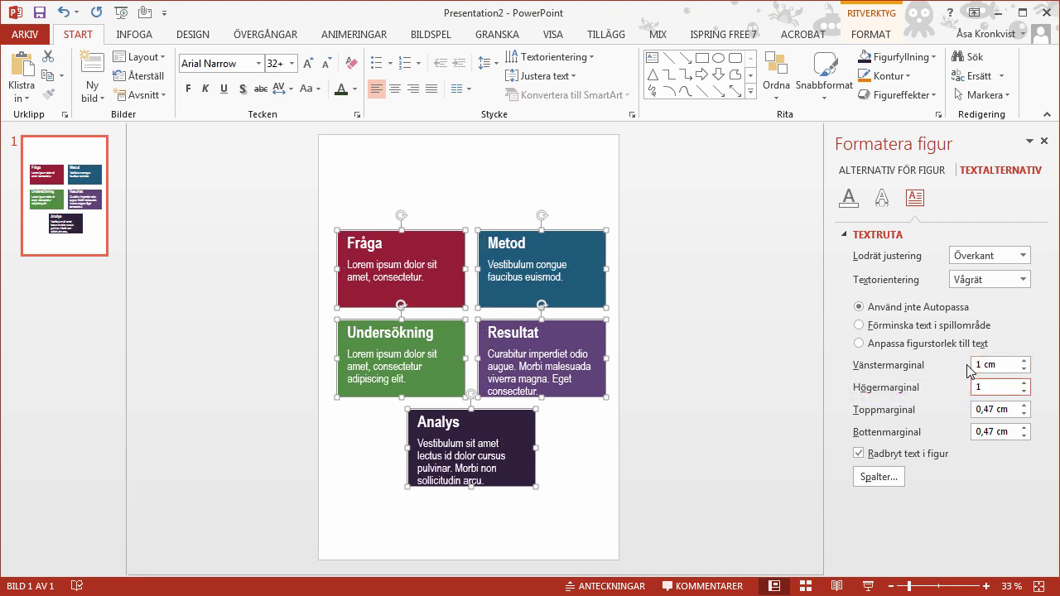
pyautogui.press('Tab')
pyautogui.write('1')
pyautogui.press('Tab')
pyautogui.write('1')
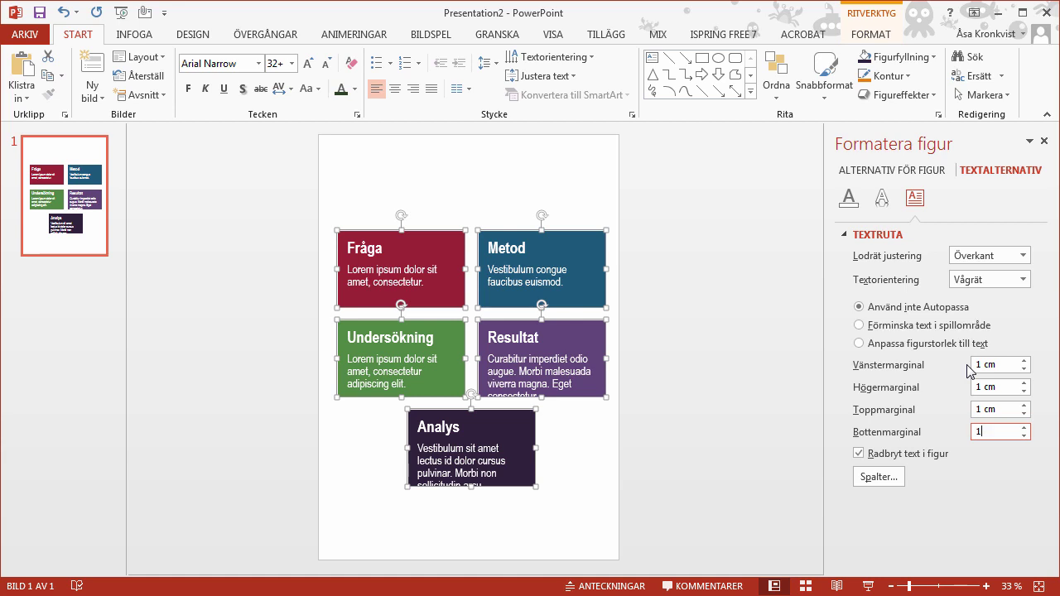
pyautogui.press('Tab')
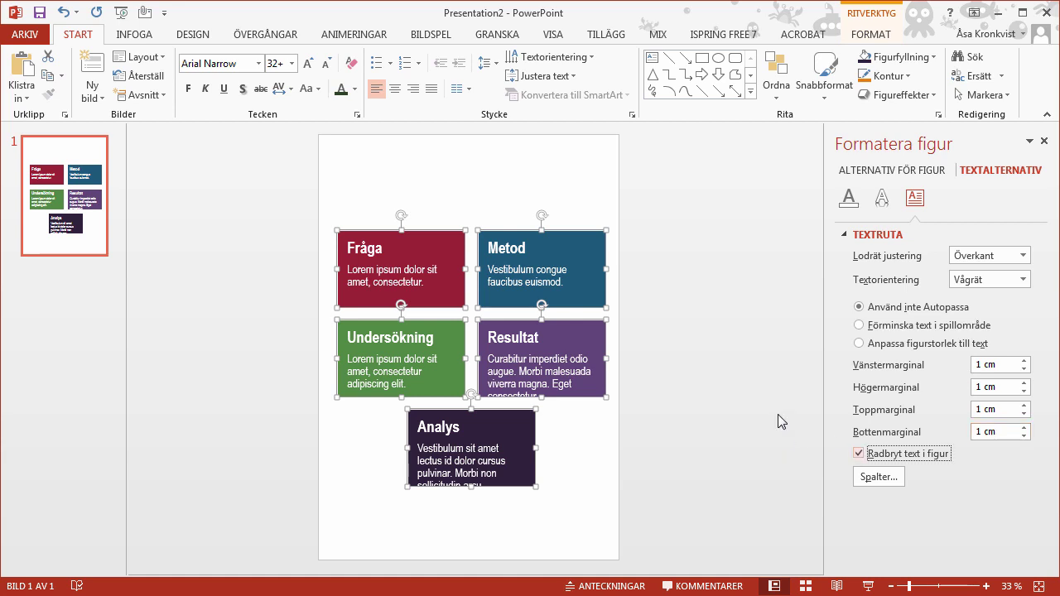
pyautogui.click(737, 407)
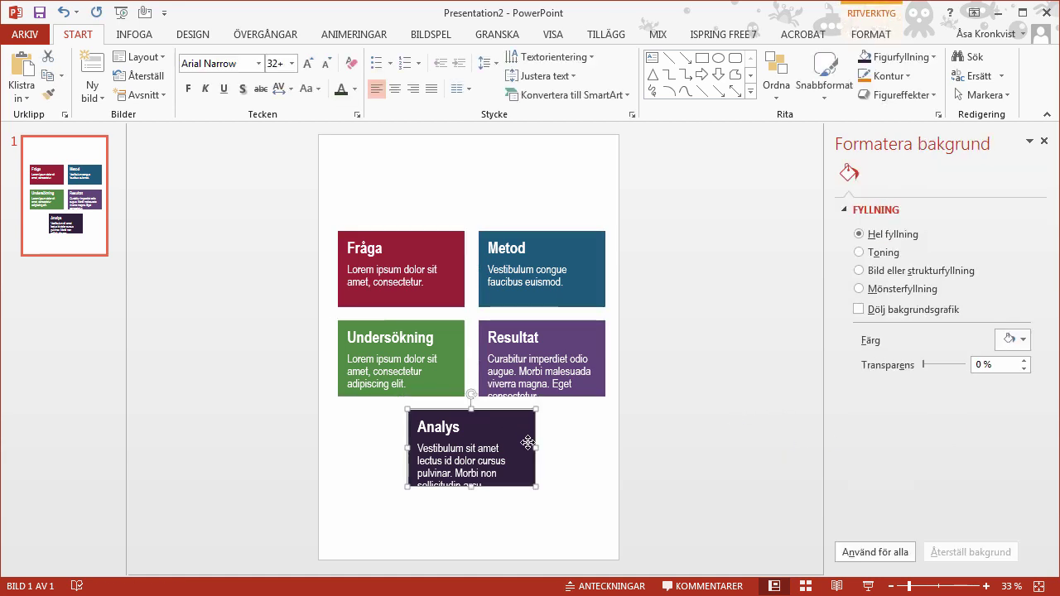
# - Move Analys to the bottom right and Resultat to the bottom left, then make both taller
pyautogui.click(513, 429)
pyautogui.moveTo(585, 483); pyautogui.dragTo(575, 466)
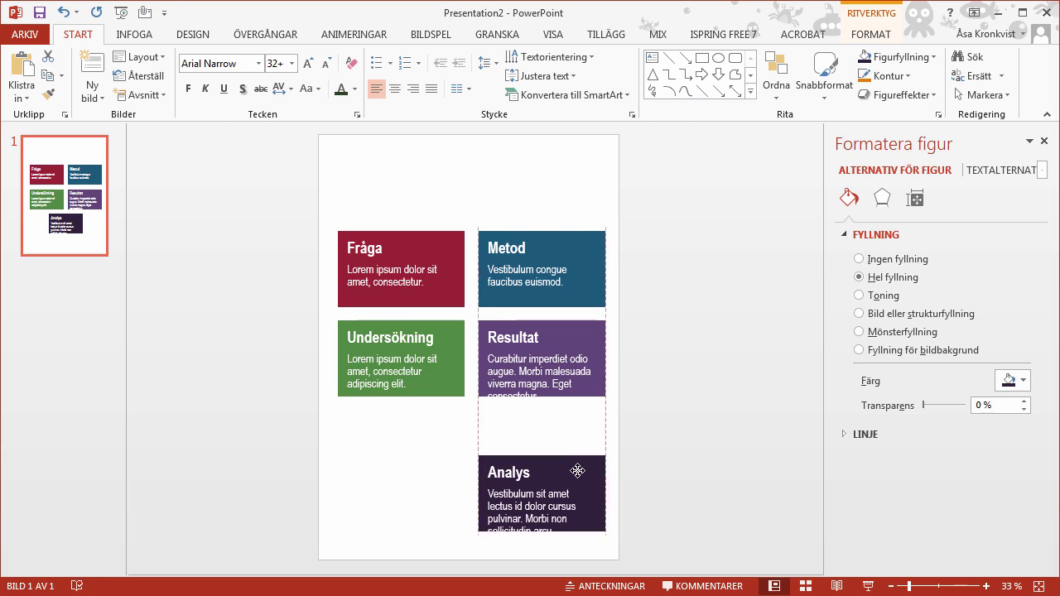
pyautogui.moveTo(570, 323)
pyautogui.mouseDown()
pyautogui.moveTo(441, 470)
pyautogui.moveTo(431, 458)
pyautogui.mouseUp()
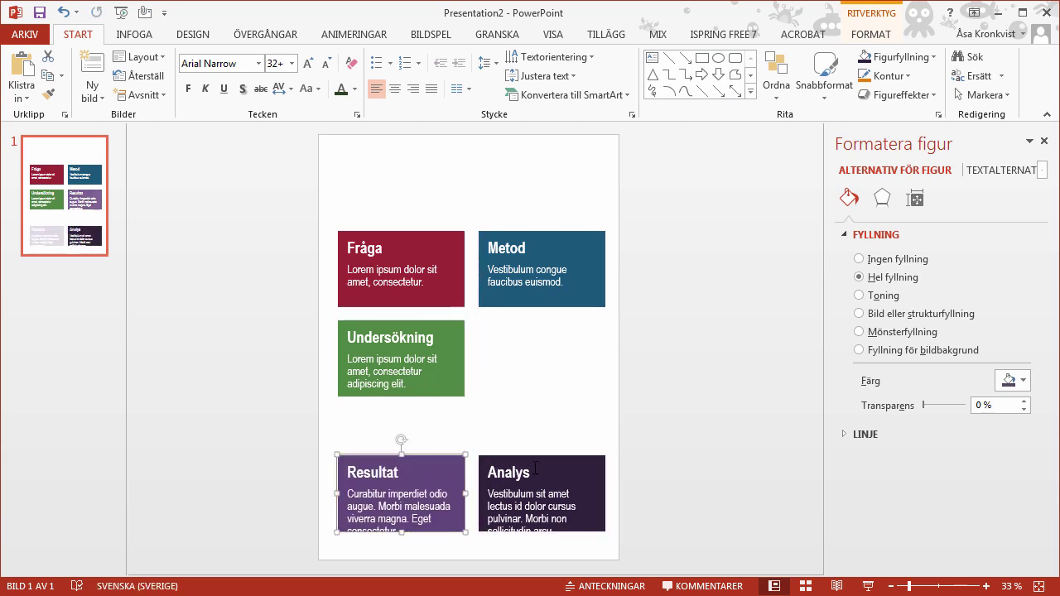
pyautogui.click(273, 434)
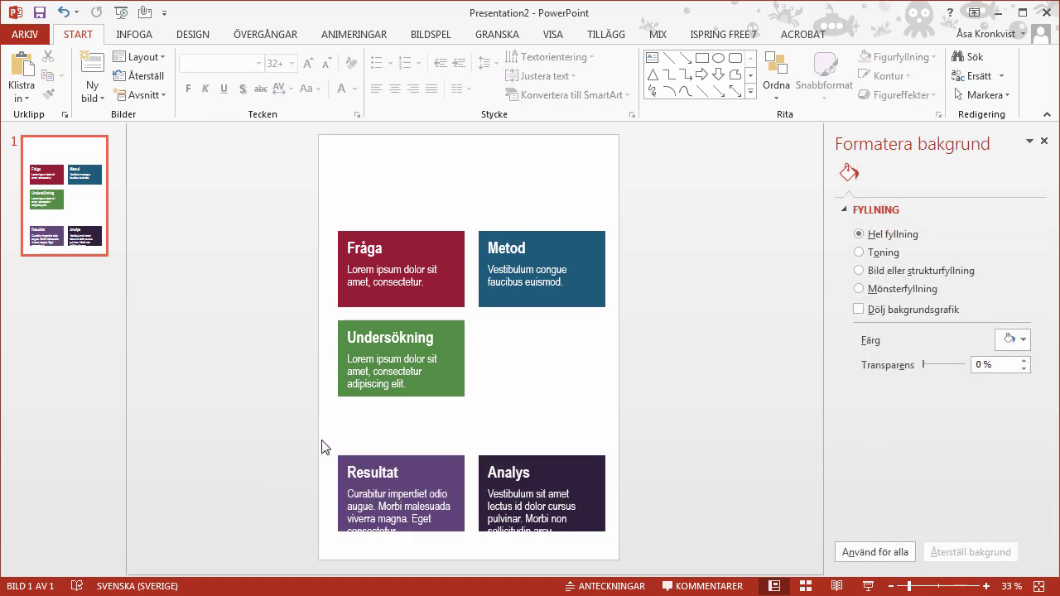
pyautogui.moveTo(295, 444); pyautogui.dragTo(691, 554)
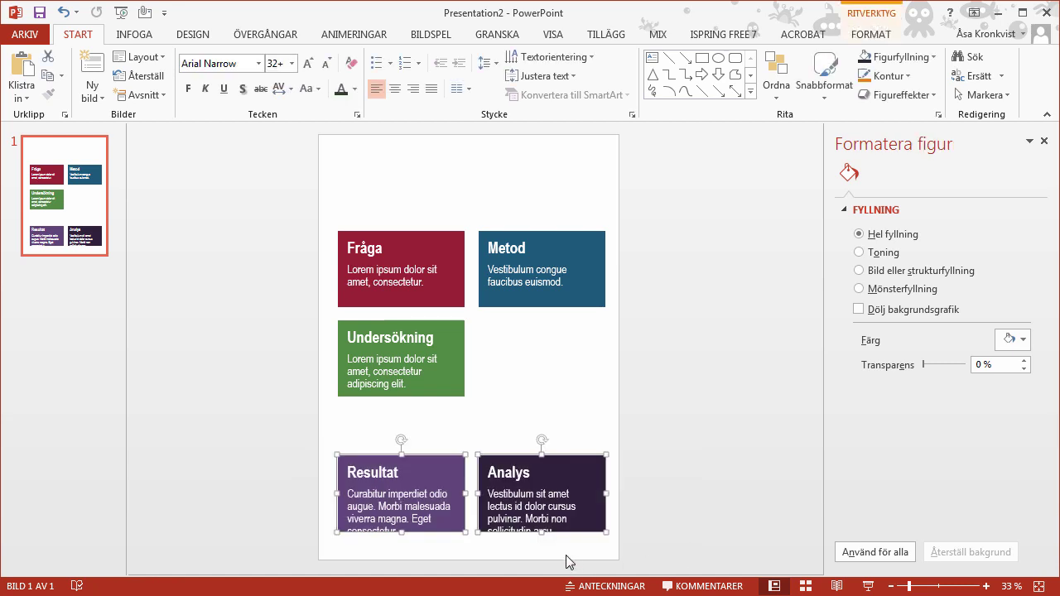
pyautogui.moveTo(542, 532); pyautogui.dragTo(546, 551)
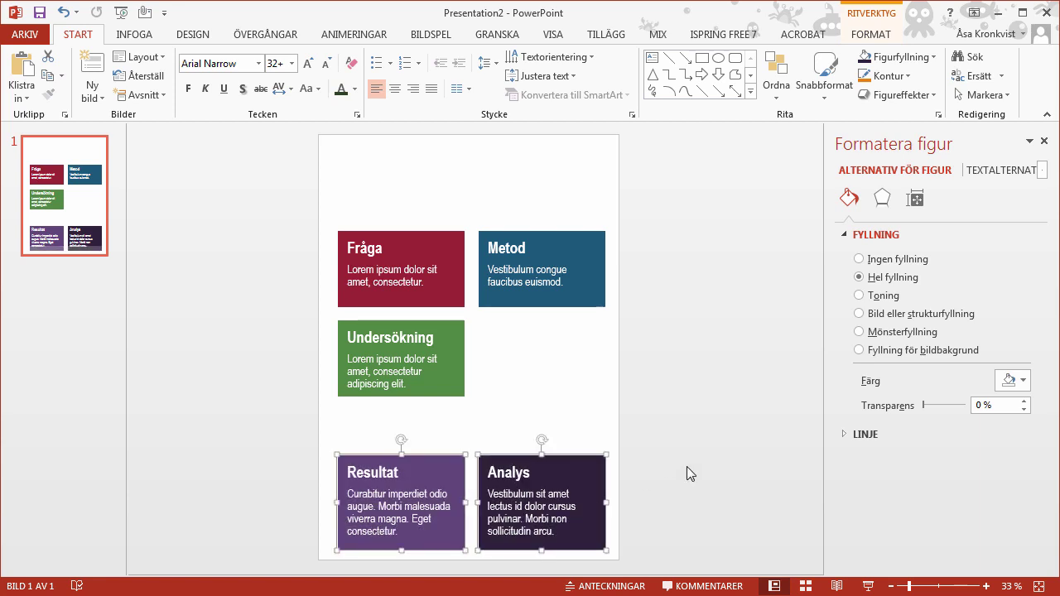
pyautogui.click(687, 467)
# - Widen Undersökning across both columns, shorten it and Fråga/Metod, and move Undersökning up
pyautogui.click(404, 361)
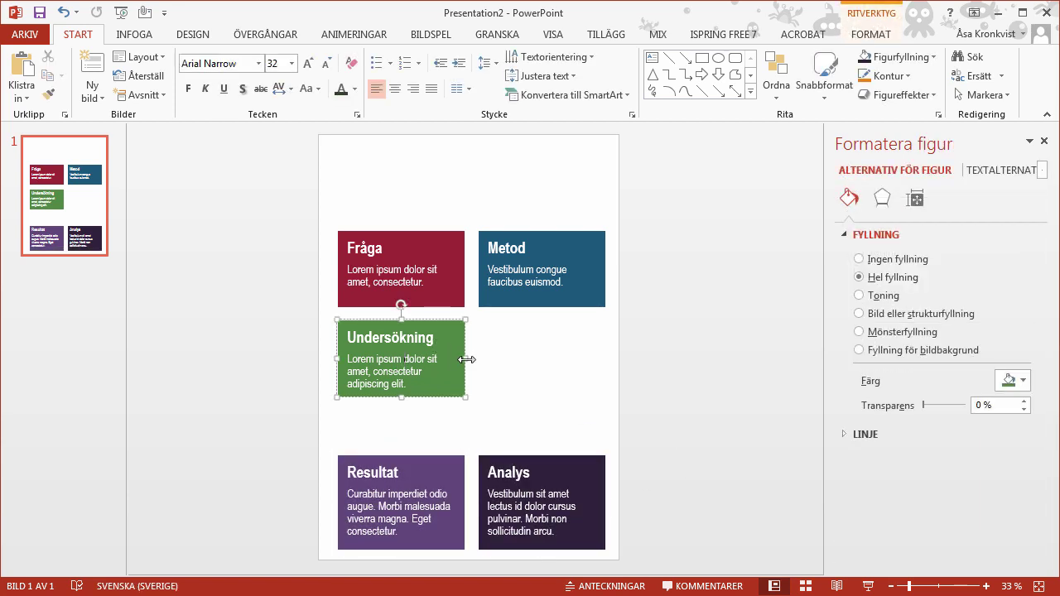
pyautogui.moveTo(466, 359); pyautogui.dragTo(606, 359)
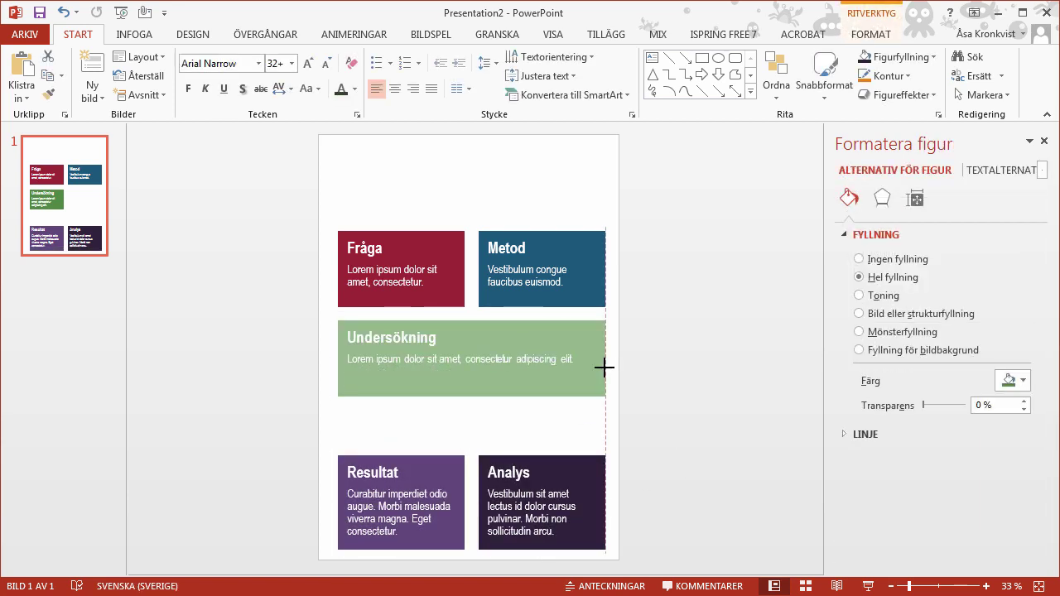
pyautogui.moveTo(471, 396); pyautogui.dragTo(472, 380)
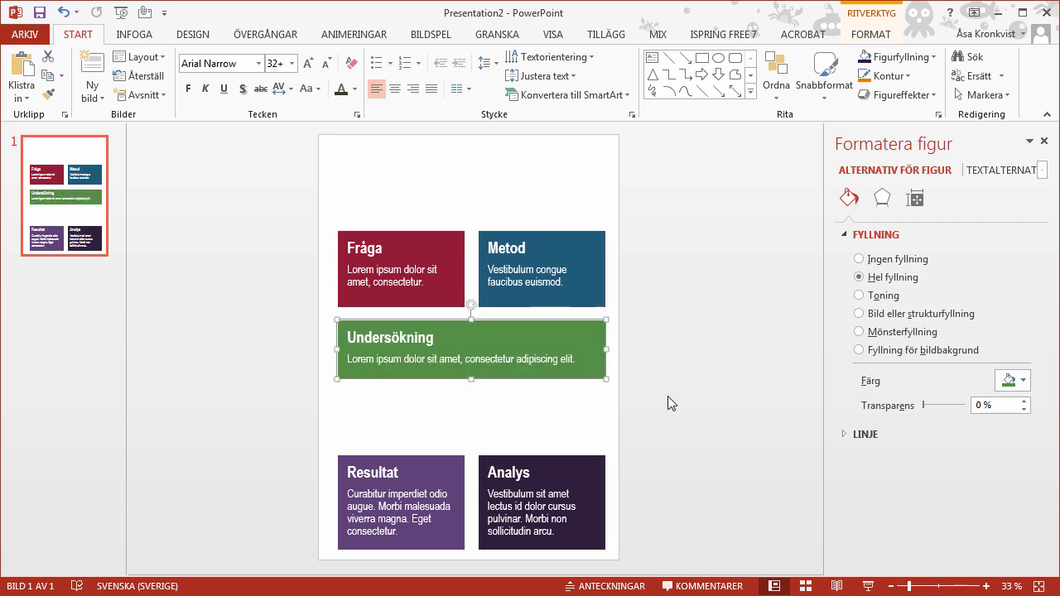
pyautogui.keyDown('shift'); pyautogui.click(547, 310); pyautogui.keyUp('shift')
pyautogui.moveTo(542, 309); pyautogui.dragTo(538, 299)
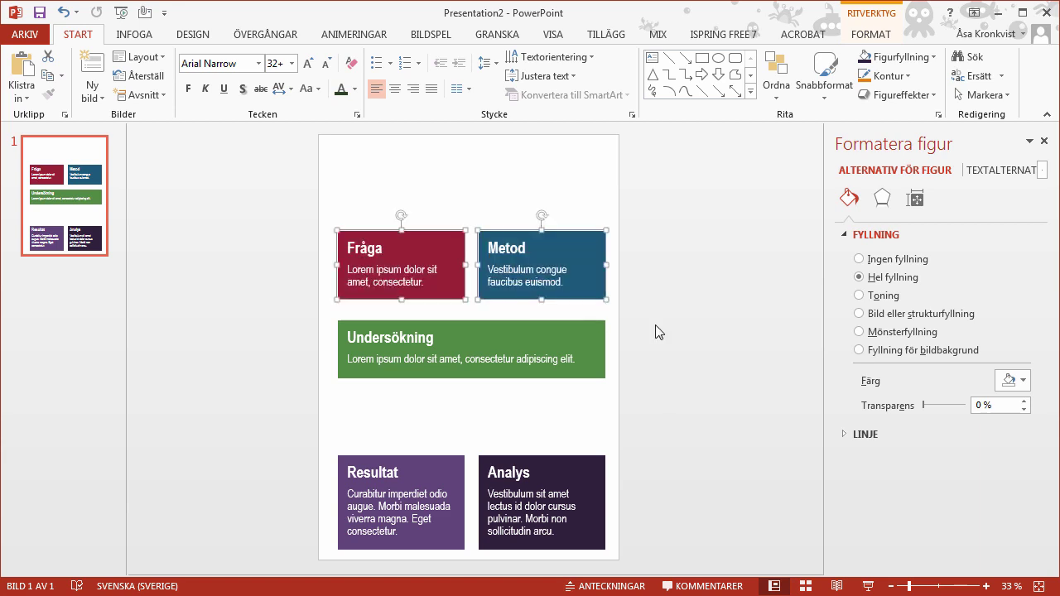
pyautogui.click(580, 340)
pyautogui.moveTo(579, 343); pyautogui.dragTo(572, 303)
pyautogui.click(572, 314)
pyautogui.click(726, 311)
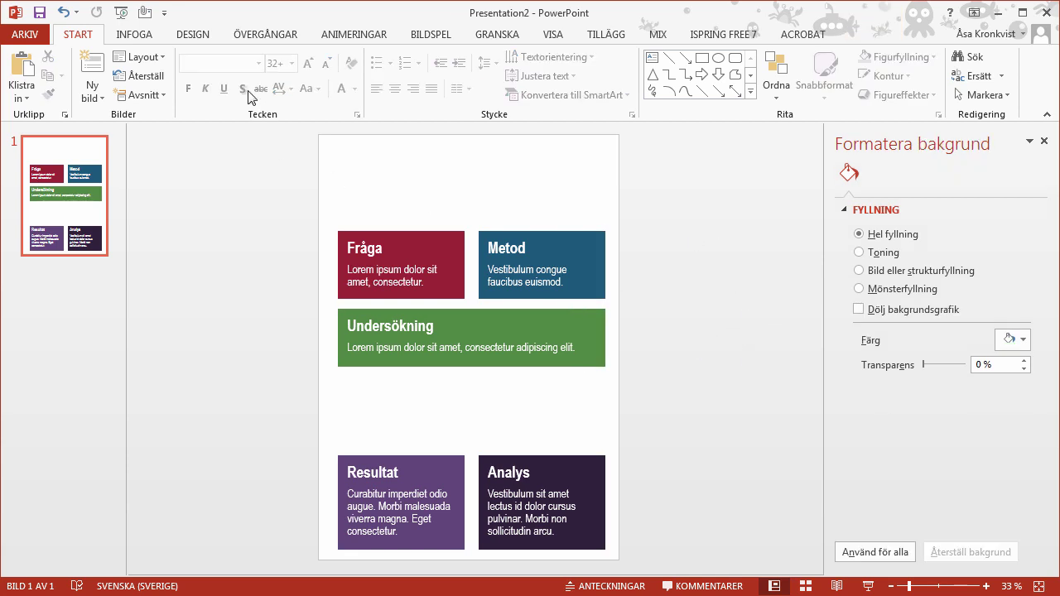
# - Insert the picture 160624-757.jpg onto the slide
pyautogui.click(148, 38)
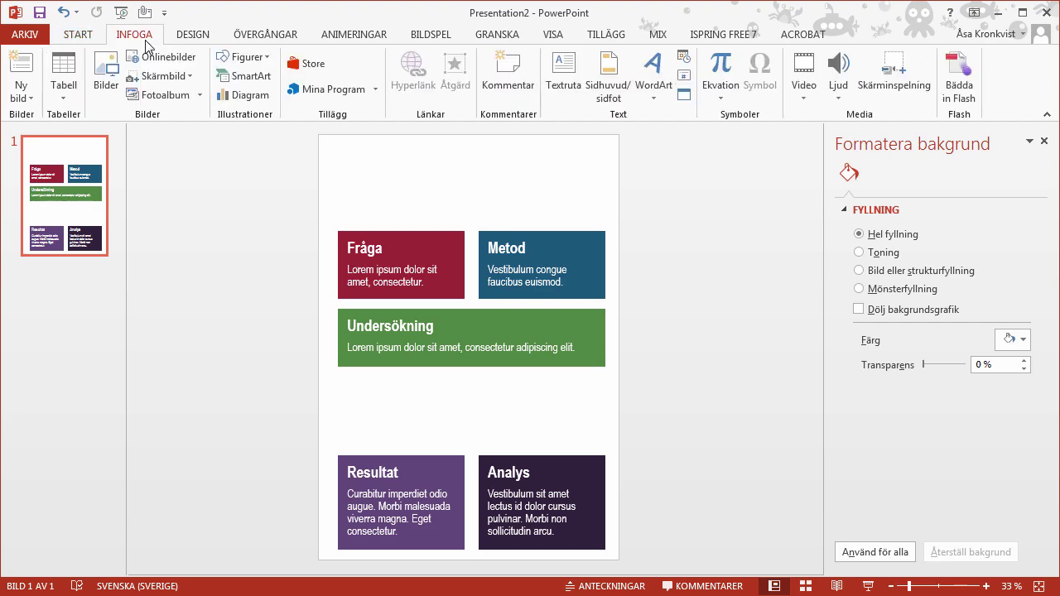
pyautogui.click(102, 80)
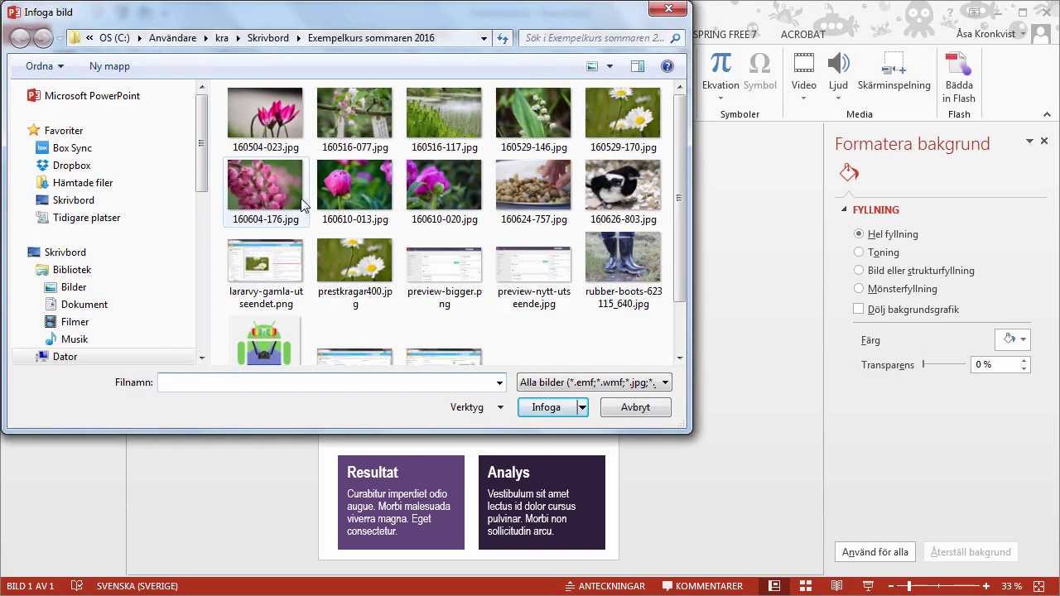
pyautogui.click(527, 181)
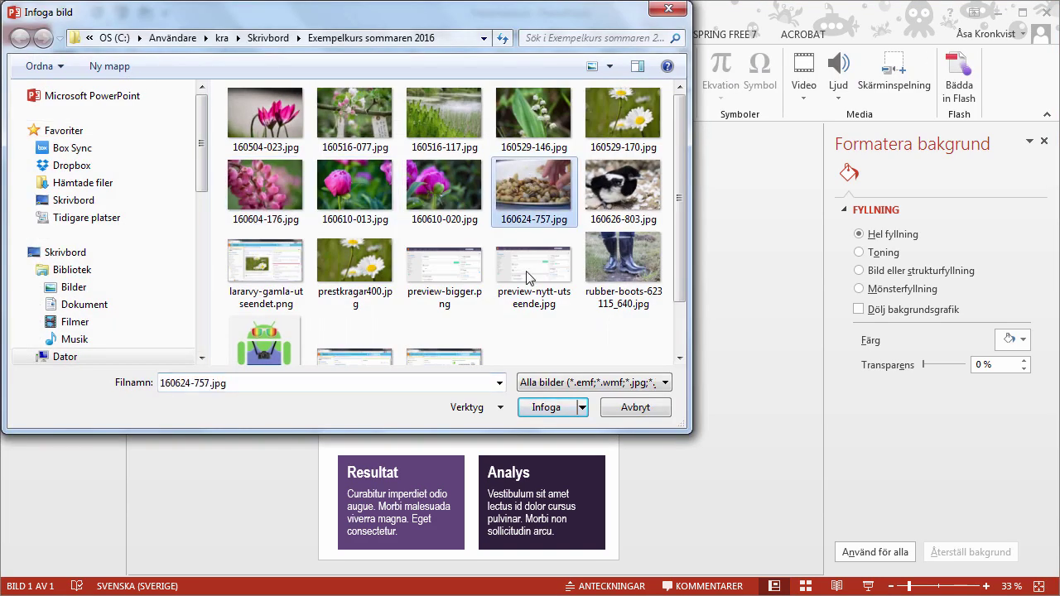
pyautogui.click(560, 413)
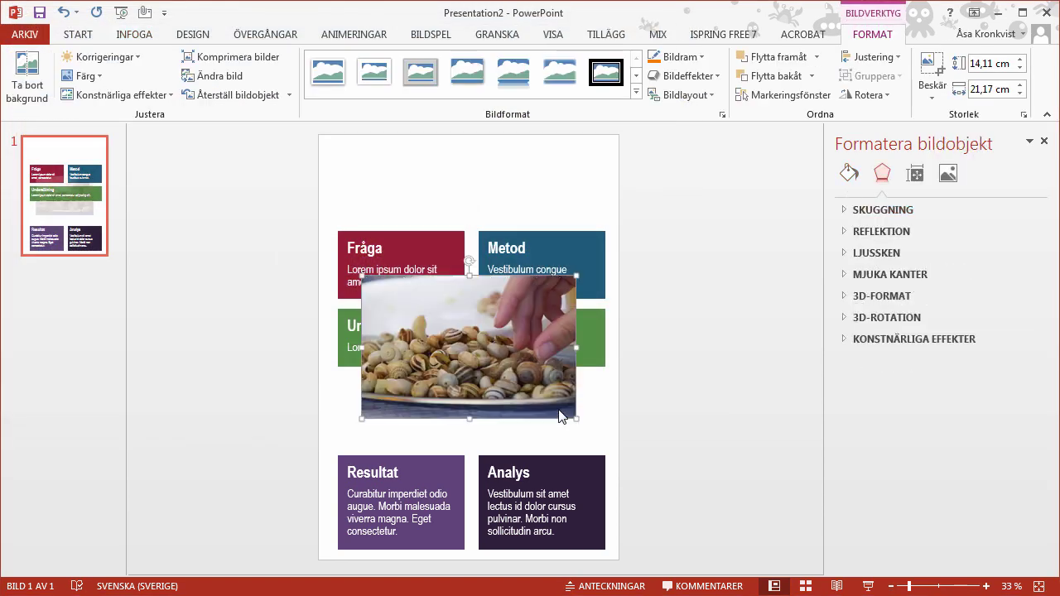
# - Place the snail photo below Undersökning and enlarge it to the full box width
pyautogui.moveTo(495, 342); pyautogui.dragTo(448, 412)
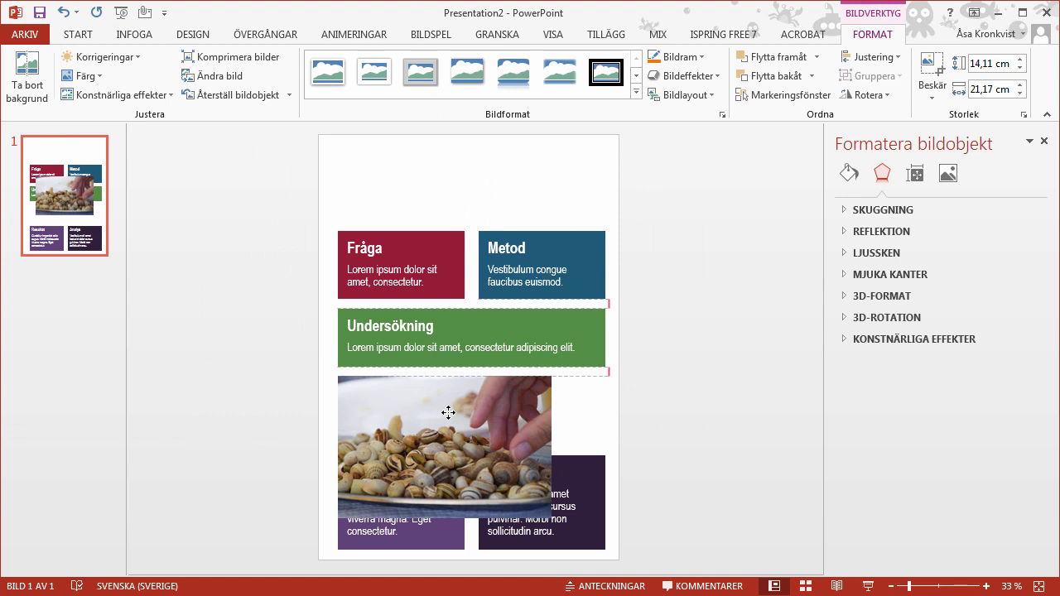
pyautogui.moveTo(448, 412); pyautogui.dragTo(448, 413)
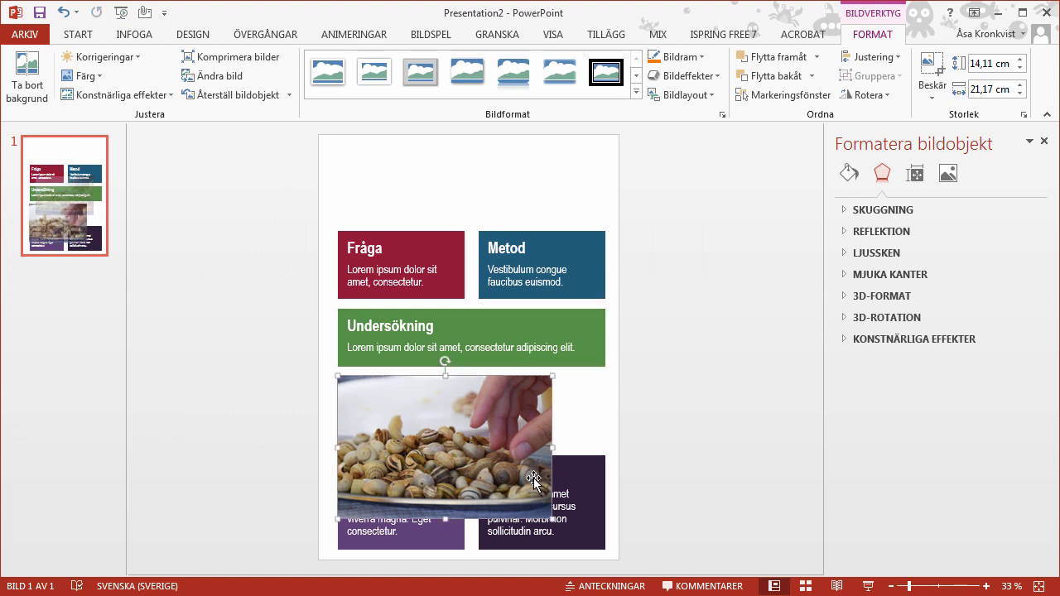
pyautogui.moveTo(552, 519); pyautogui.dragTo(605, 547)
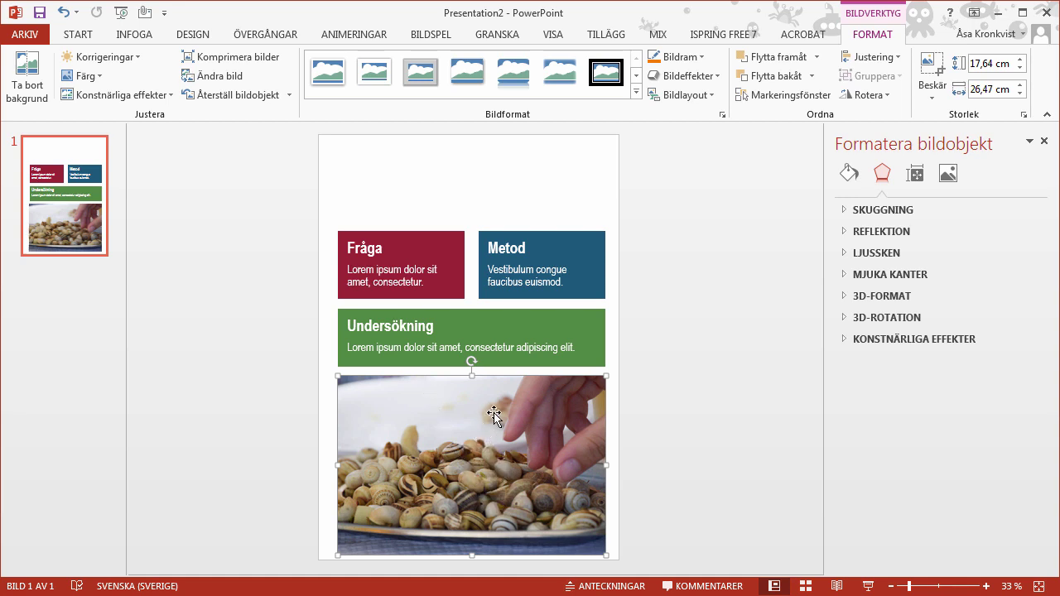
# - Crop the photo's bottom into a narrow strip and reposition the snails within it
pyautogui.click(930, 70)
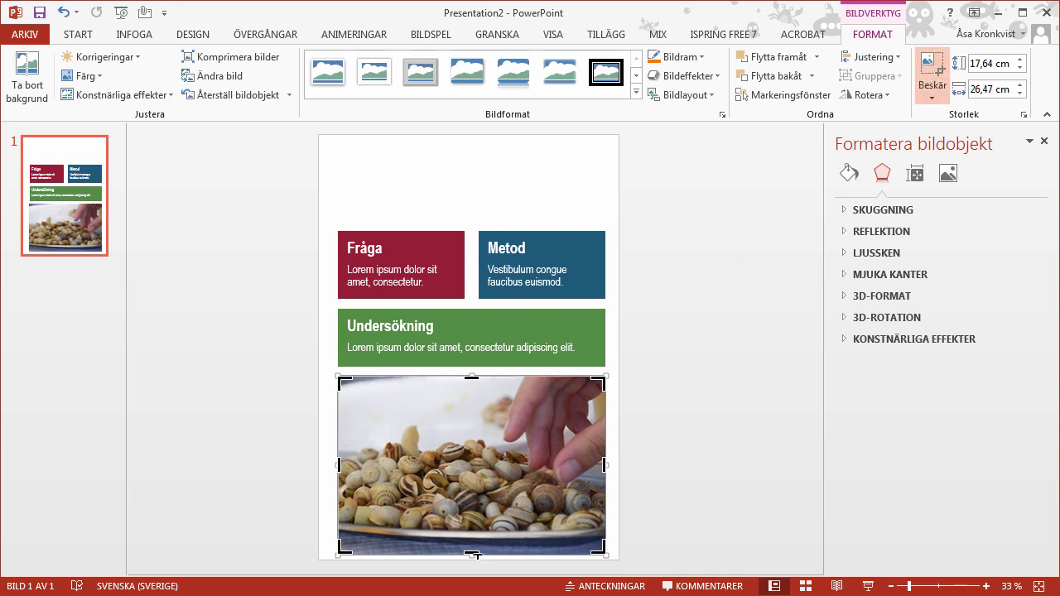
pyautogui.moveTo(477, 555); pyautogui.dragTo(479, 443)
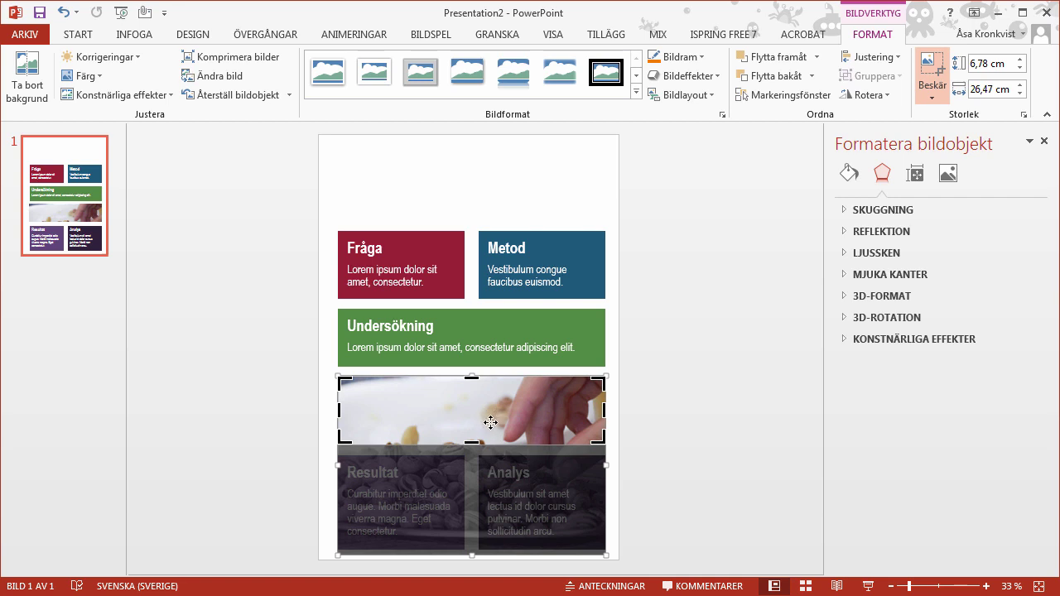
pyautogui.moveTo(495, 418); pyautogui.dragTo(492, 378)
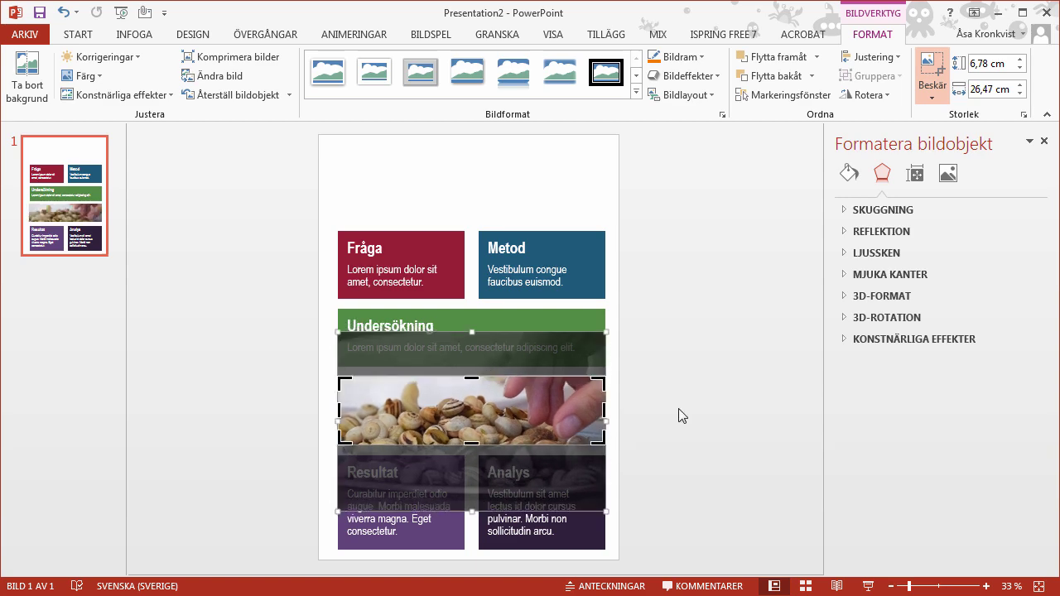
pyautogui.click(679, 416)
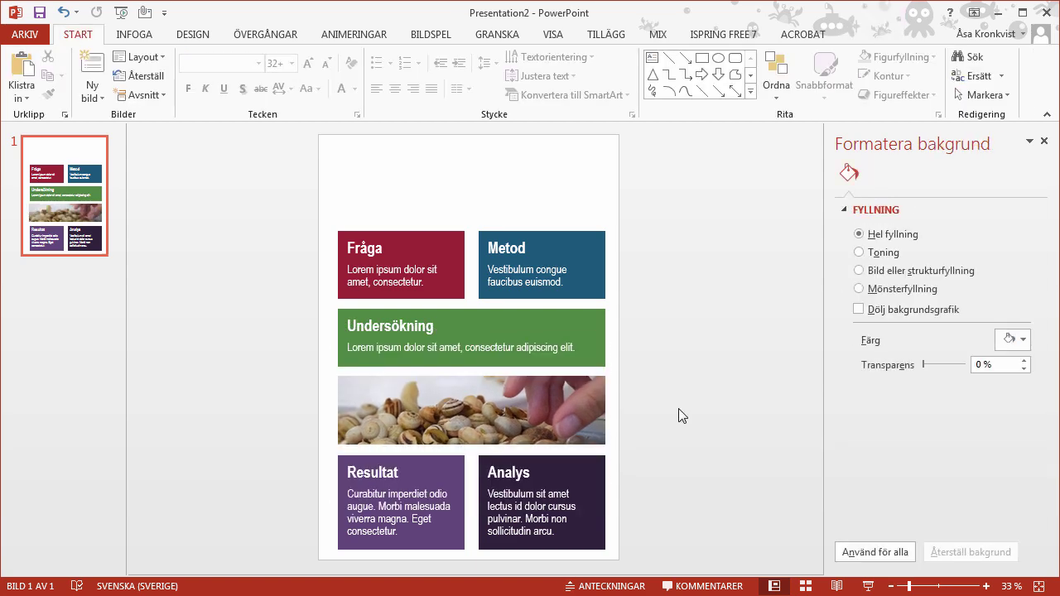